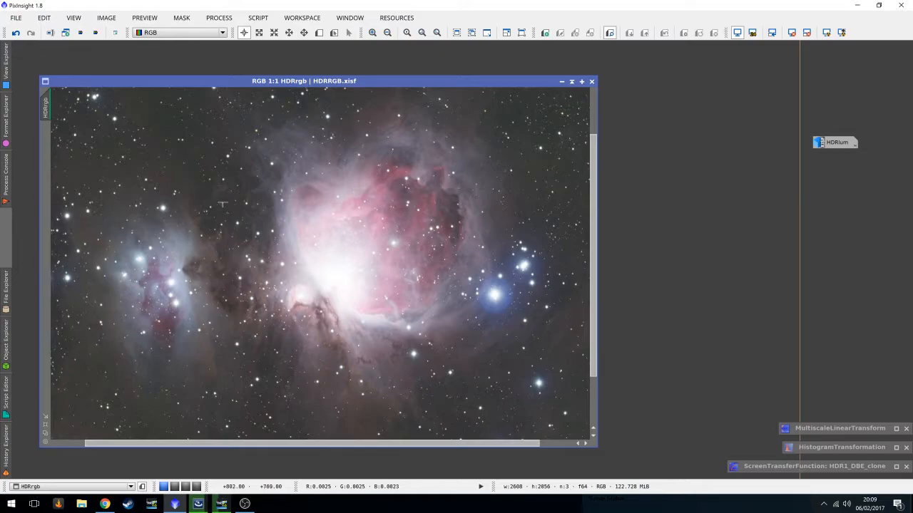
Step: Create a small preview over a star-free patch of dark sky near the top of the HDRrgb image
{"action": "left_click", "coordinate": [304, 32]}
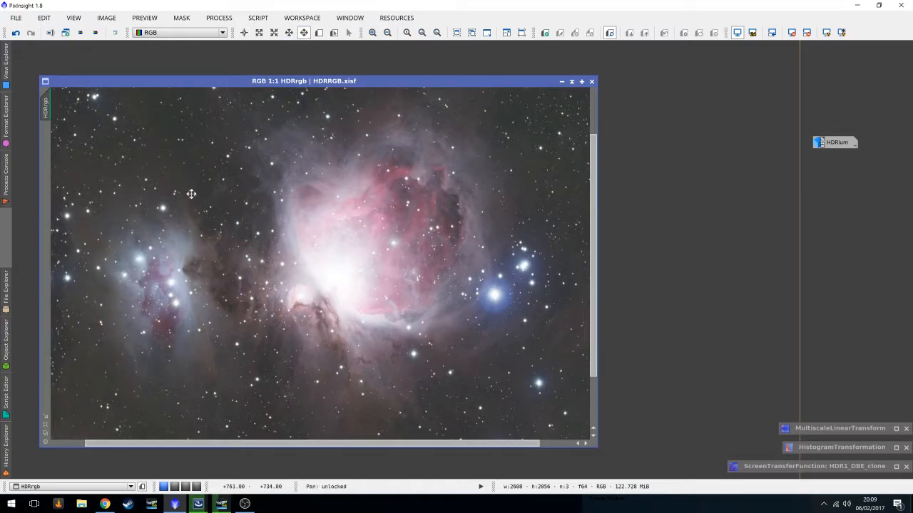
{"action": "left_click_drag", "start_coordinate": [293, 277], "coordinate": [334, 345]}
{"action": "left_click", "coordinate": [318, 32]}
{"action": "left_click", "coordinate": [320, 264]}
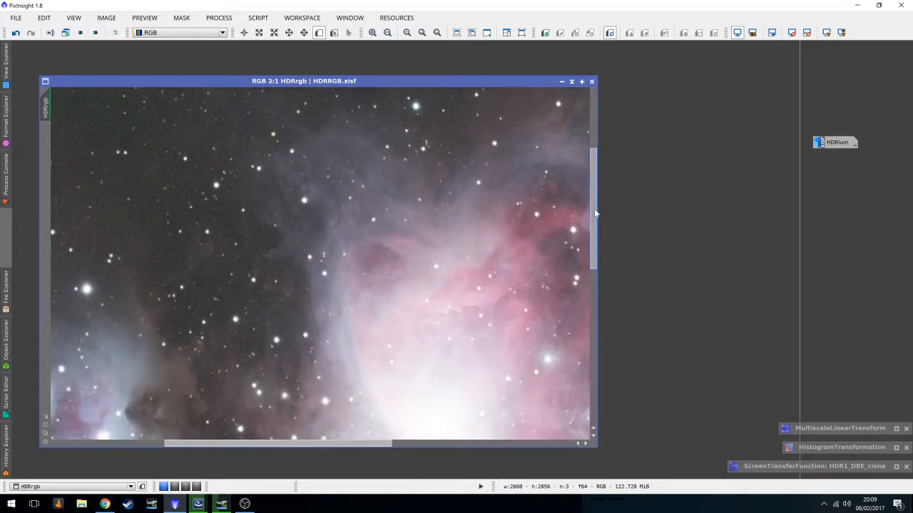
{"action": "left_click_drag", "start_coordinate": [593, 211], "coordinate": [594, 151]}
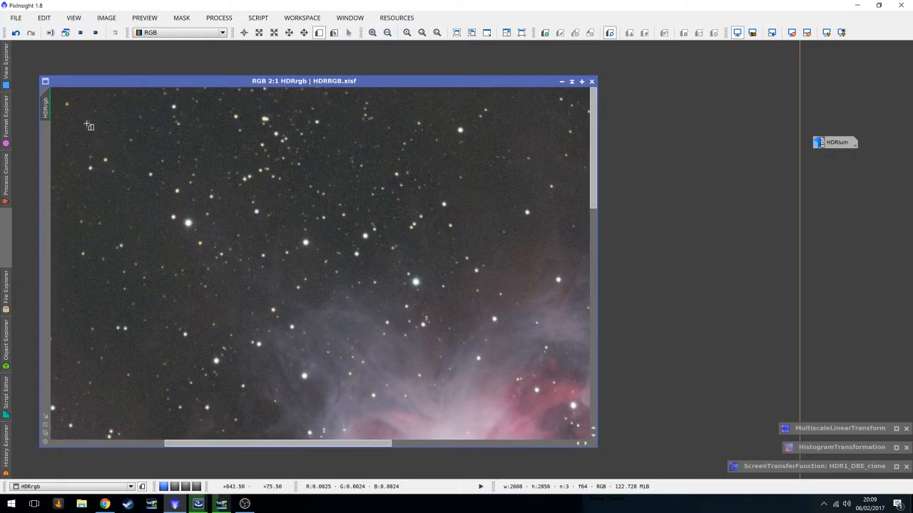
{"action": "mouse_move", "coordinate": [84, 124]}
{"action": "left_mouse_down"}
{"action": "mouse_move", "coordinate": [124, 169]}
{"action": "mouse_move", "coordinate": [137, 241]}
{"action": "mouse_move", "coordinate": [93, 261]}
{"action": "mouse_move", "coordinate": [102, 320]}
{"action": "mouse_move", "coordinate": [107, 217]}
{"action": "mouse_move", "coordinate": [126, 128]}
{"action": "mouse_move", "coordinate": [99, 125]}
{"action": "mouse_move", "coordinate": [86, 100]}
{"action": "mouse_move", "coordinate": [71, 131]}
{"action": "left_mouse_up"}
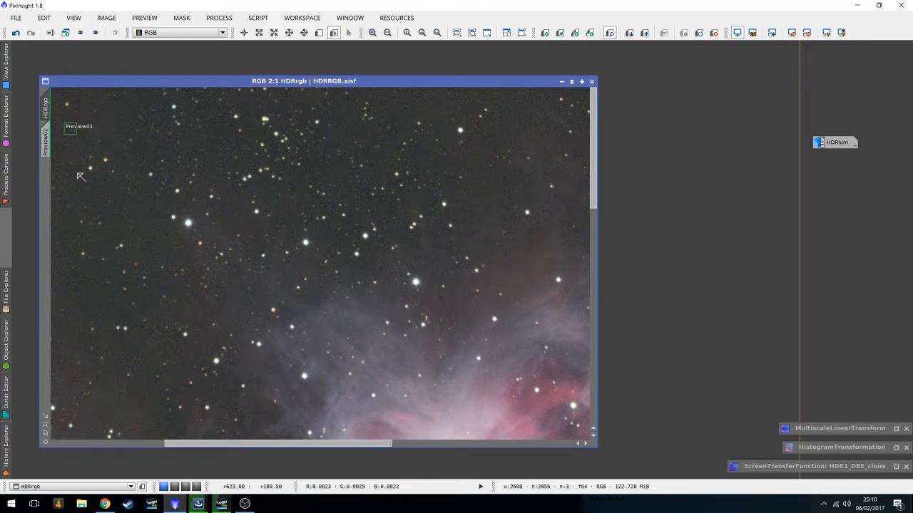
Step: Create a second preview around the bright core of the nebula
{"action": "scroll", "coordinate": [222, 244], "scroll_direction": "down", "scroll_amount": 1}
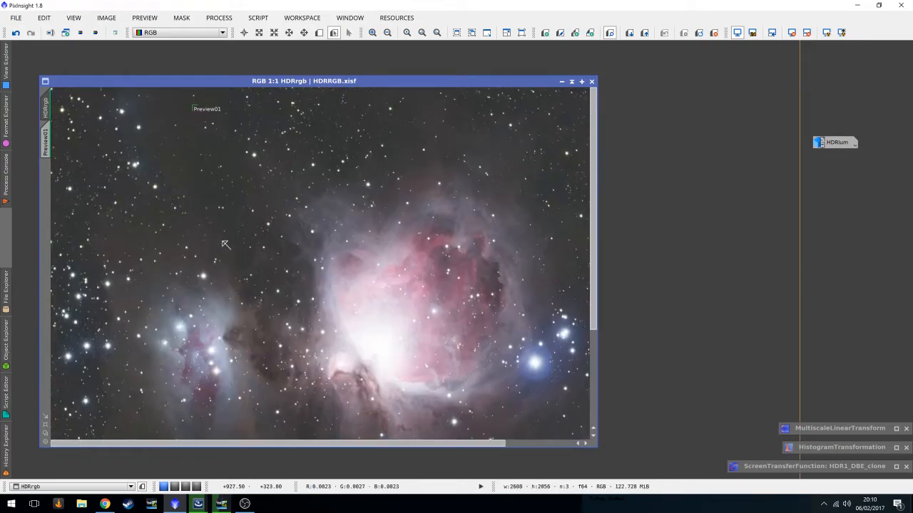
{"action": "left_click", "coordinate": [318, 33]}
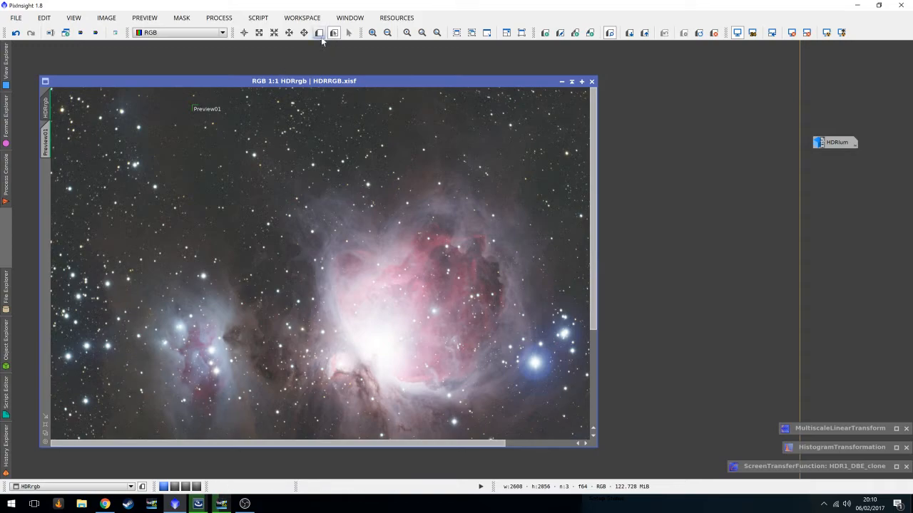
{"action": "left_click_drag", "start_coordinate": [337, 312], "coordinate": [417, 405]}
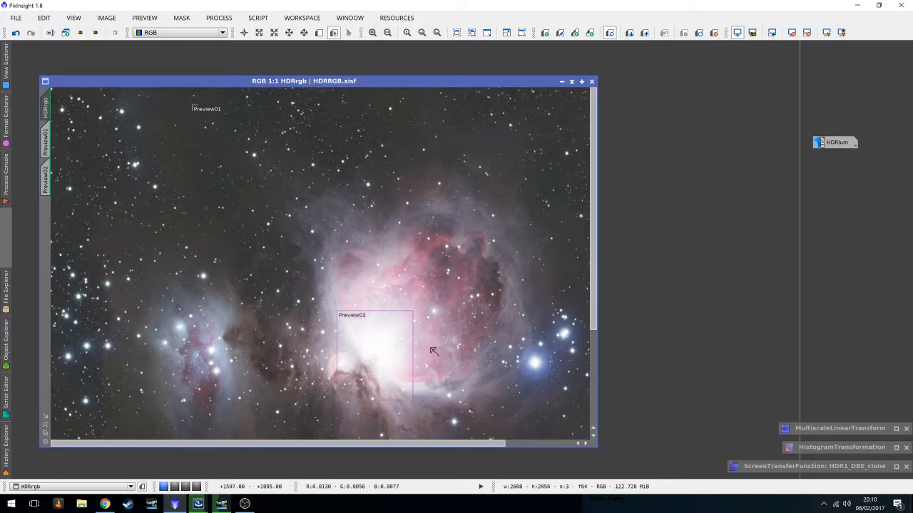
Step: Apply BackgroundNeutralization to HDRrgb with Preview01 as the reference image, and close the process
{"action": "scroll", "coordinate": [476, 339], "scroll_direction": "down", "scroll_amount": 1}
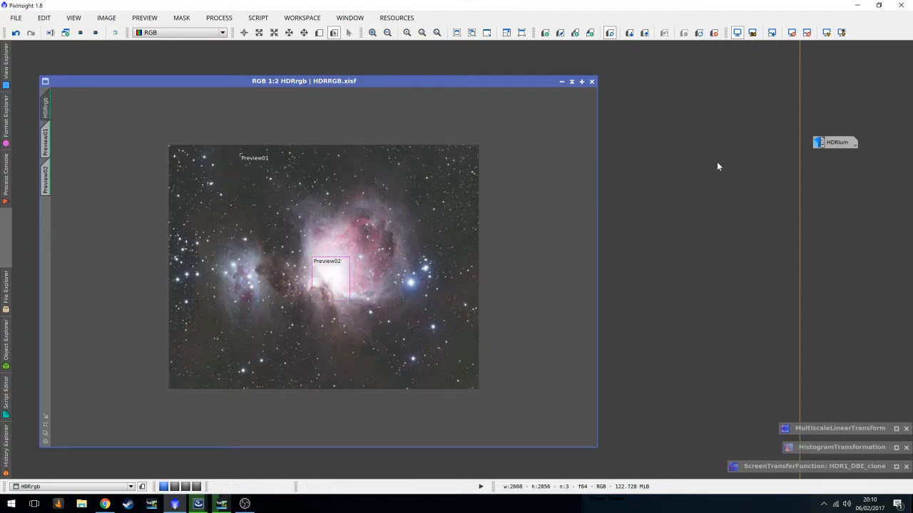
{"action": "left_click", "coordinate": [219, 18]}
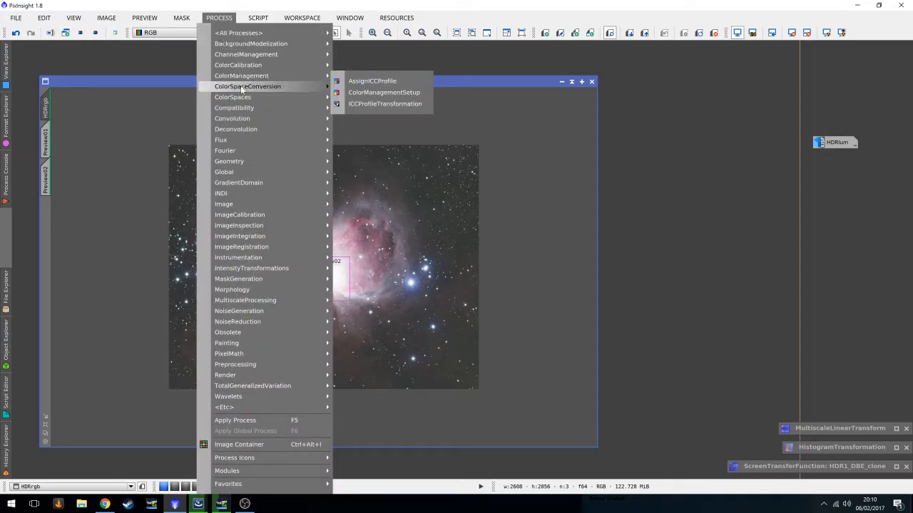
{"action": "left_click", "coordinate": [395, 83]}
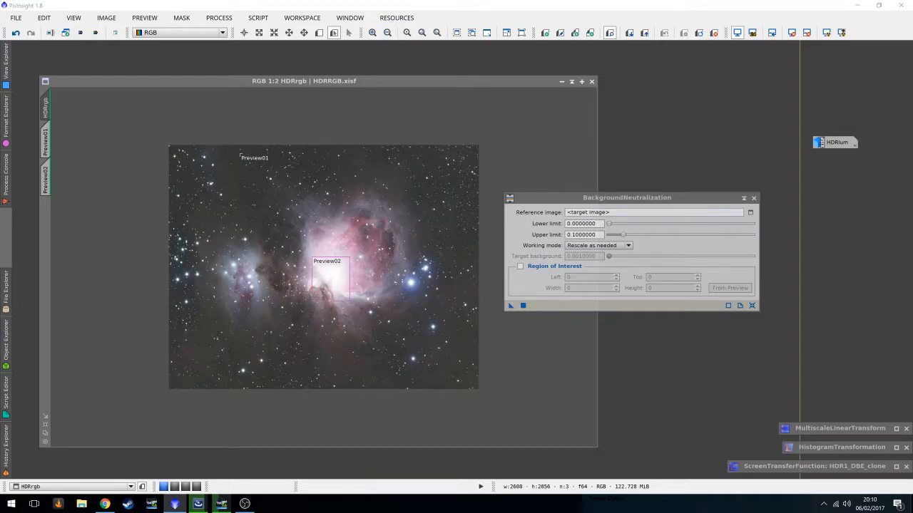
{"action": "left_click", "coordinate": [751, 213]}
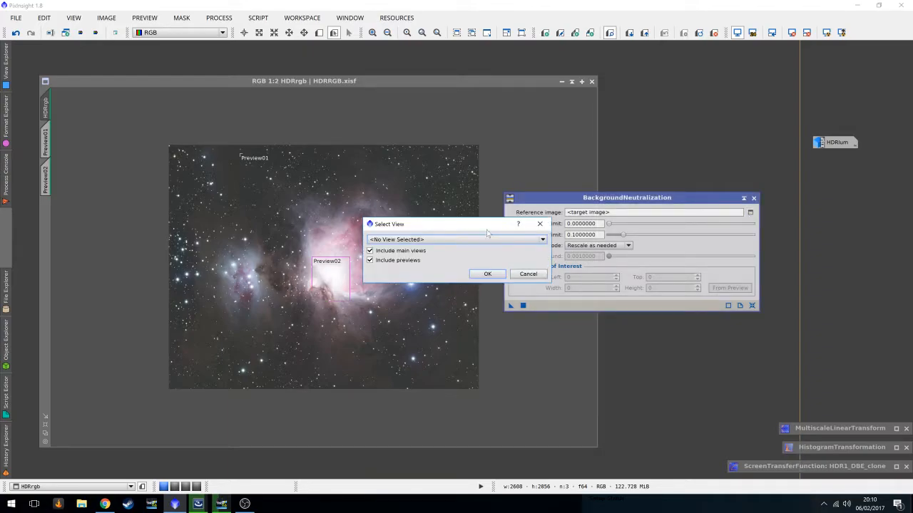
{"action": "left_click", "coordinate": [457, 239]}
{"action": "left_click", "coordinate": [424, 268]}
{"action": "left_click", "coordinate": [488, 274]}
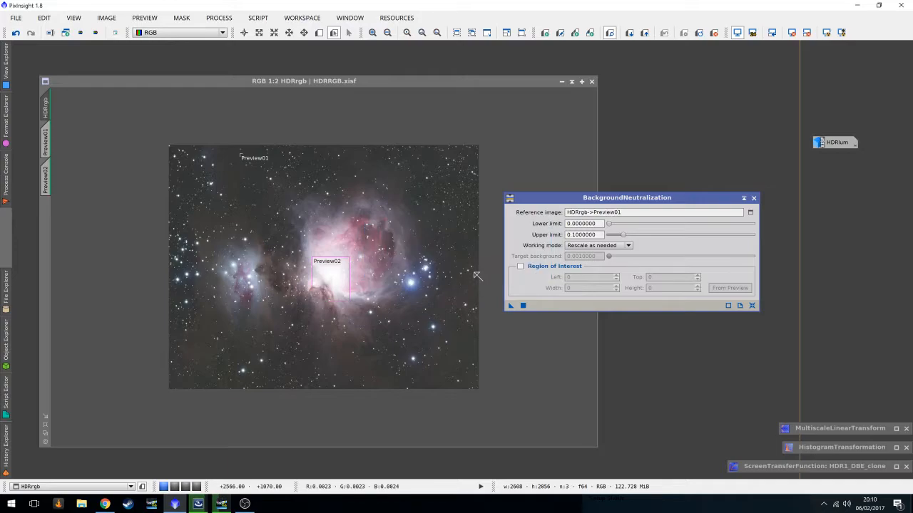
{"action": "left_click", "coordinate": [510, 305]}
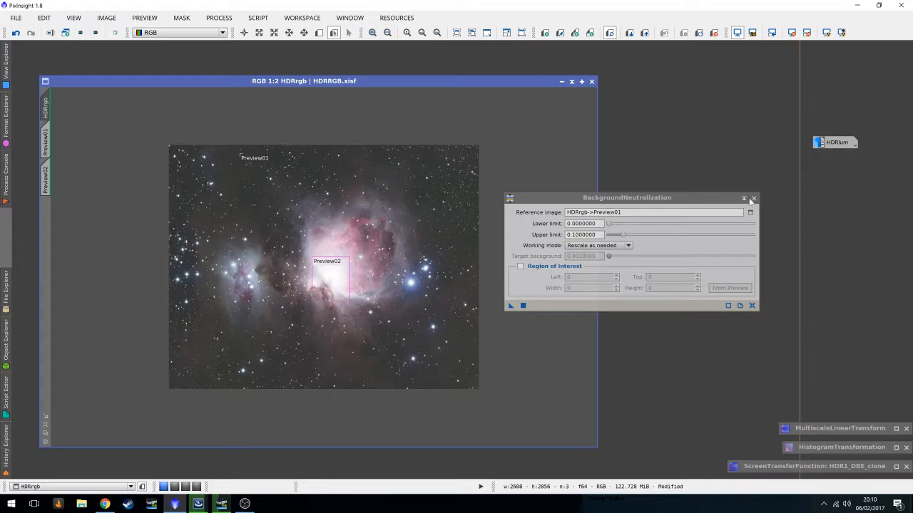
{"action": "left_click", "coordinate": [753, 198]}
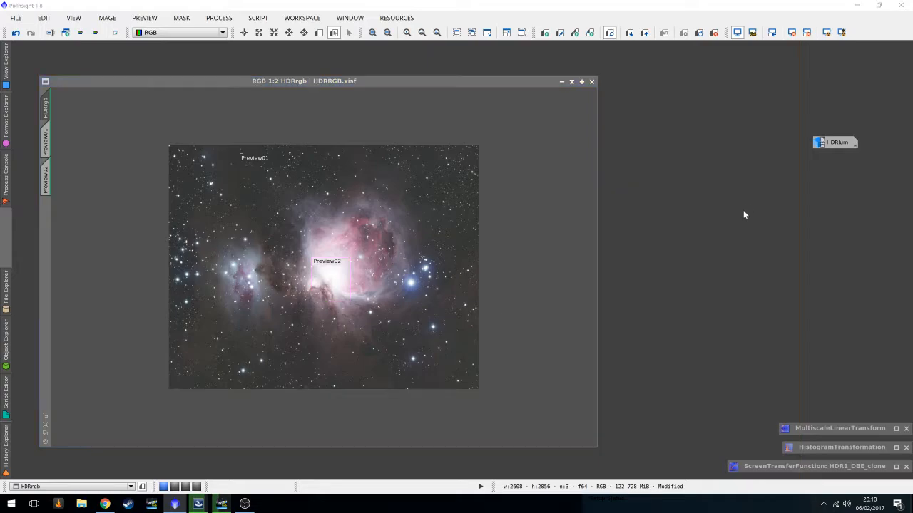
Step: Open ColorCalibration and set Preview02 as the white reference image
{"action": "left_click", "coordinate": [218, 21]}
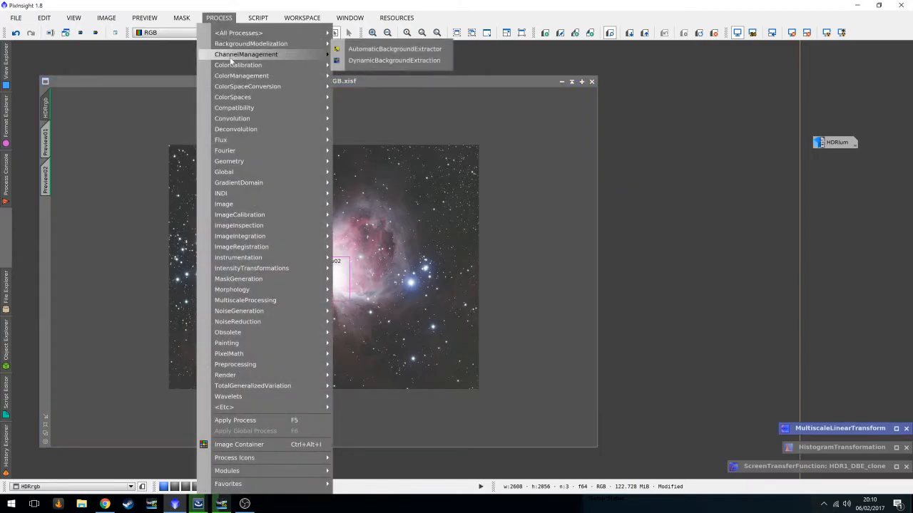
{"action": "mouse_move", "coordinate": [234, 67]}
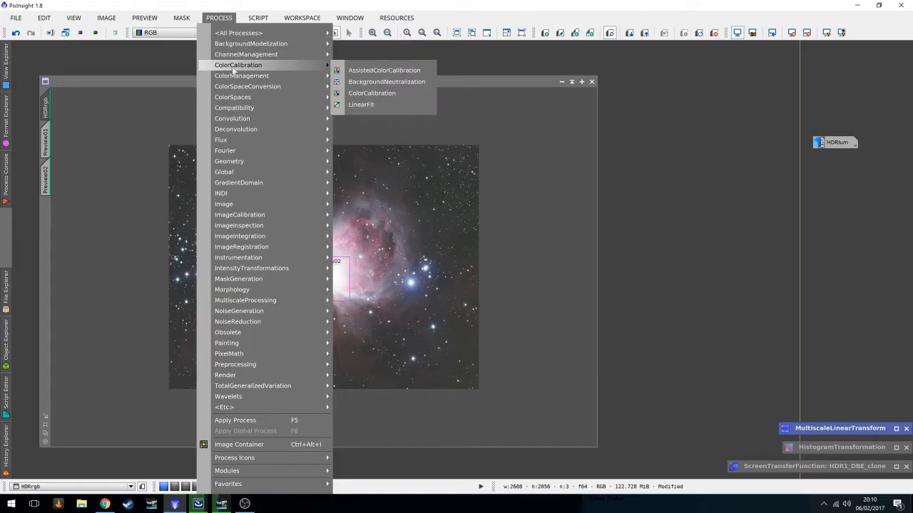
{"action": "left_click", "coordinate": [372, 92]}
{"action": "left_click_drag", "start_coordinate": [611, 132], "coordinate": [605, 117]}
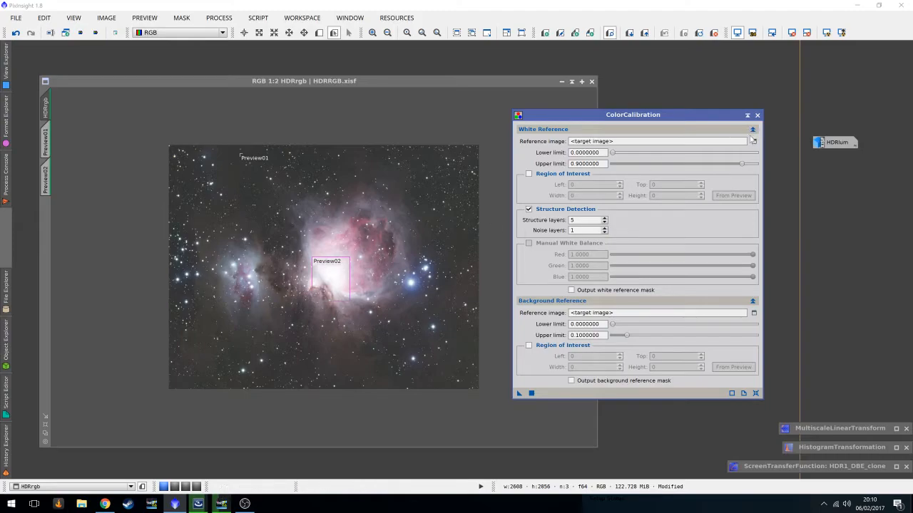
{"action": "left_click", "coordinate": [753, 141]}
{"action": "left_click", "coordinate": [403, 241]}
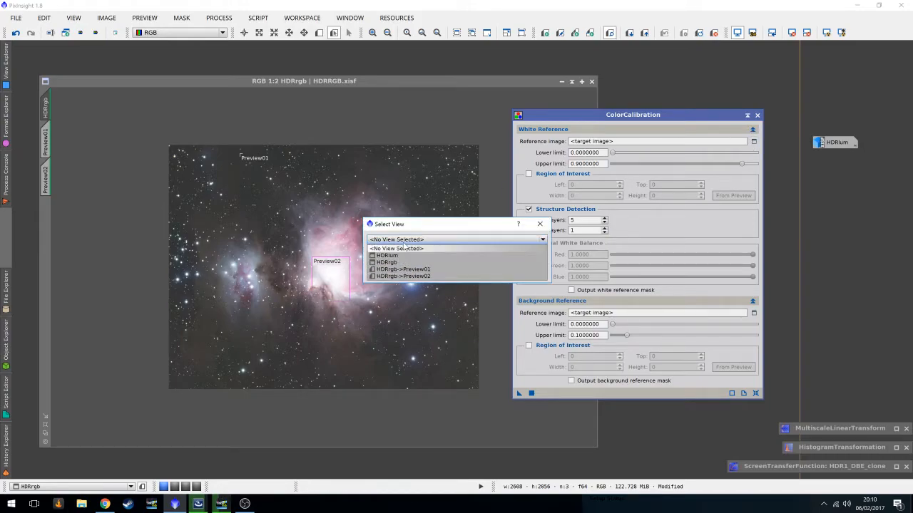
{"action": "left_click", "coordinate": [414, 272]}
{"action": "left_click", "coordinate": [483, 274]}
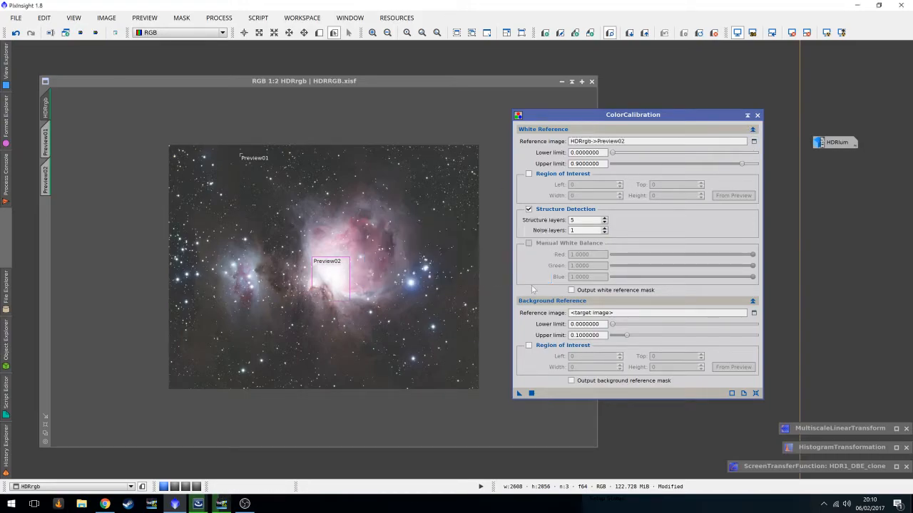
Step: Set Preview01 as the background reference image and apply ColorCalibration to HDRrgb
{"action": "left_click", "coordinate": [753, 313]}
{"action": "left_click", "coordinate": [439, 240]}
{"action": "left_click", "coordinate": [403, 269]}
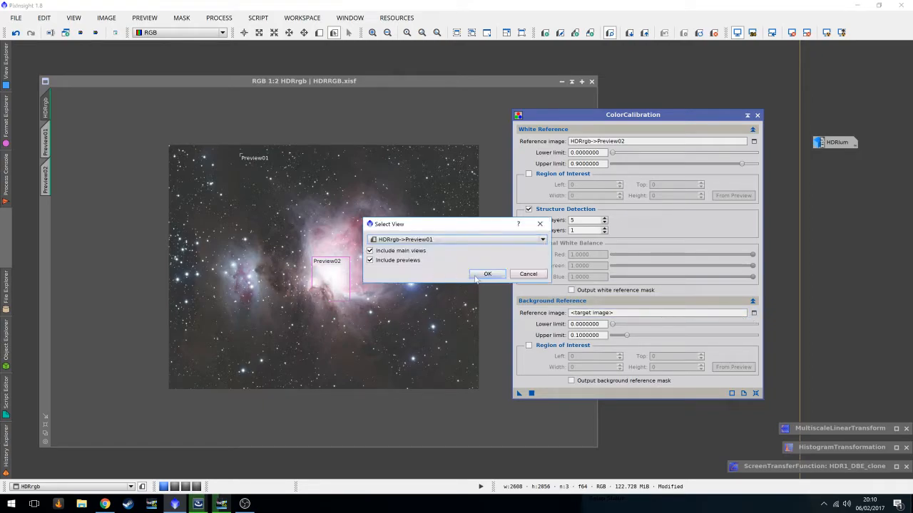
{"action": "left_click", "coordinate": [483, 274]}
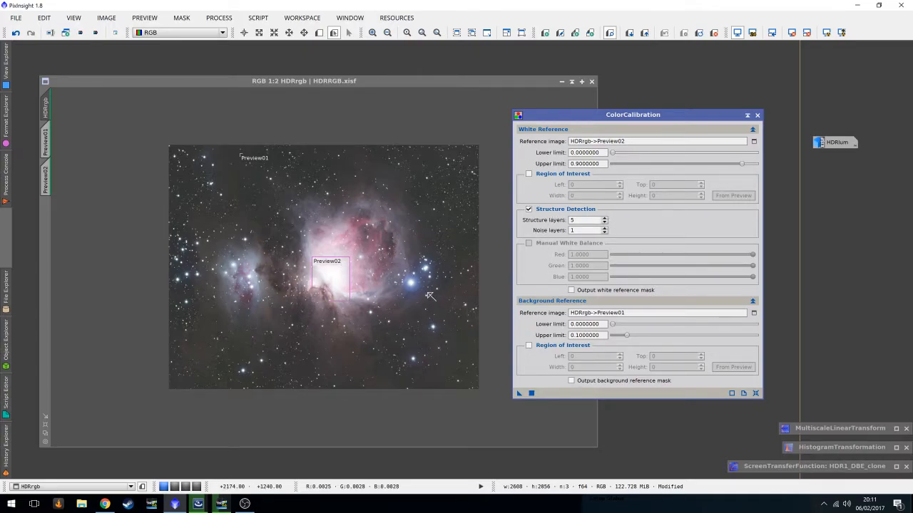
{"action": "left_click_drag", "start_coordinate": [518, 393], "coordinate": [348, 345]}
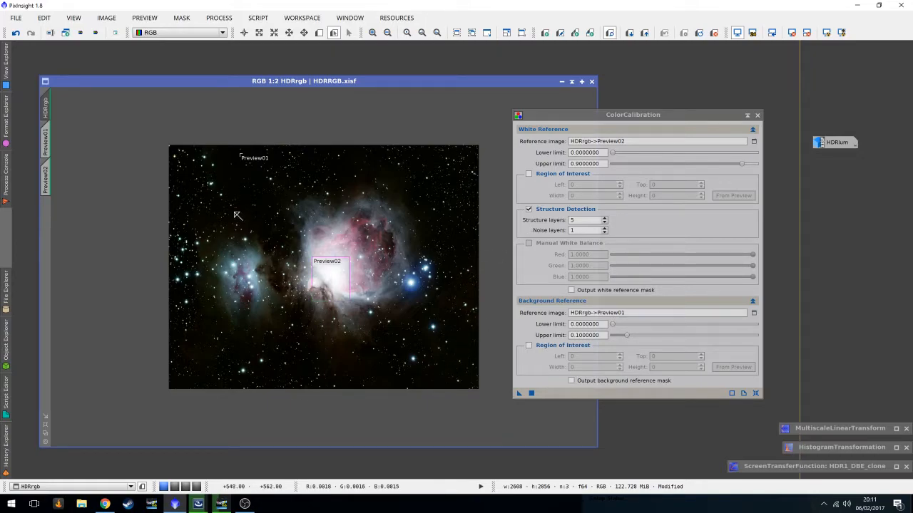
{"action": "left_click", "coordinate": [757, 115]}
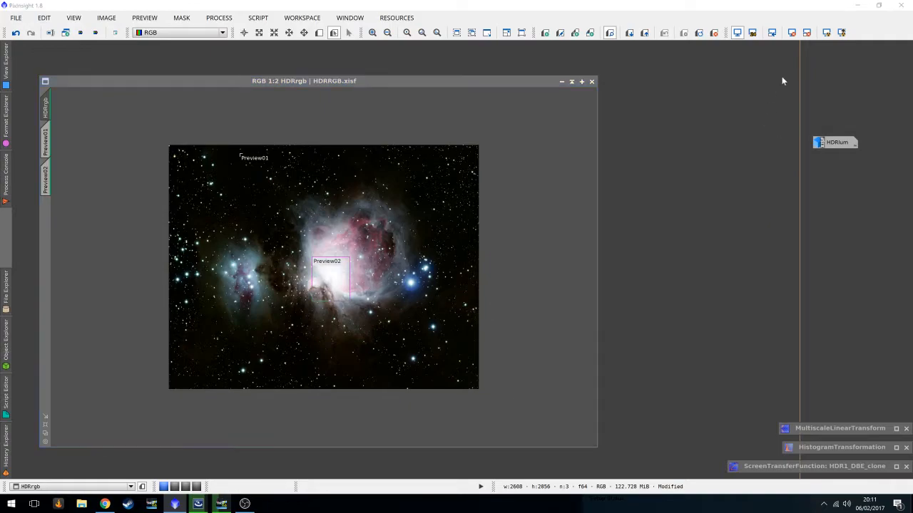
Step: Auto-stretch the screen display of HDRrgb and delete all its previews
{"action": "left_click", "coordinate": [825, 34]}
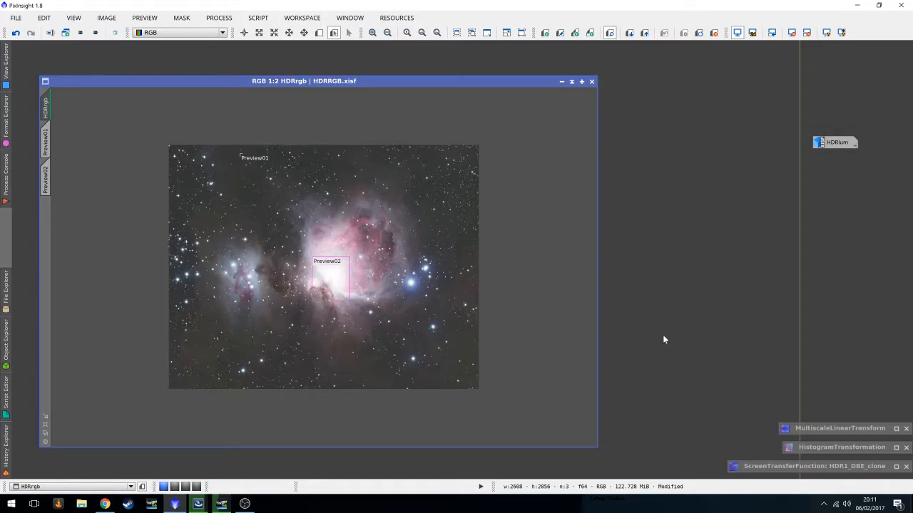
{"action": "left_click", "coordinate": [141, 20]}
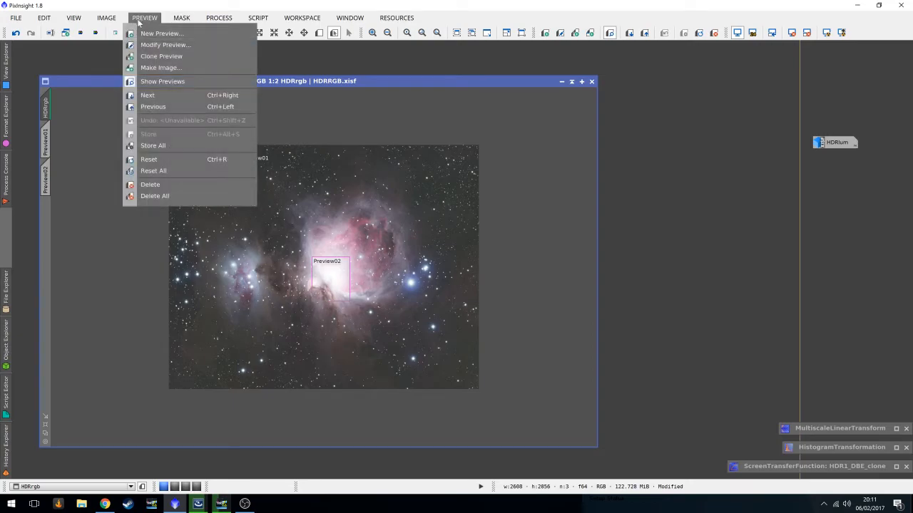
{"action": "left_click", "coordinate": [151, 196]}
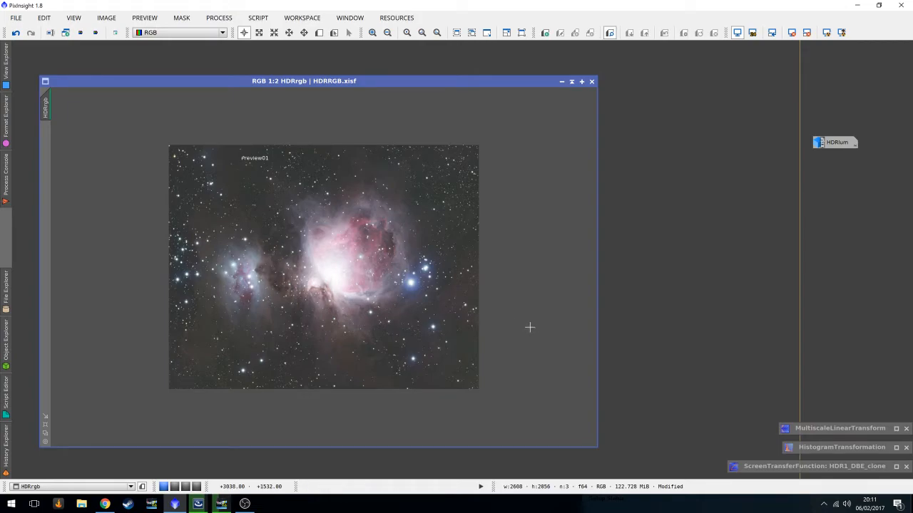
Step: Fit the HDRrgb window to the image at 1:2 zoom and place a duplicate of the image beside it
{"action": "scroll", "coordinate": [228, 224], "scroll_direction": "up", "scroll_amount": 2}
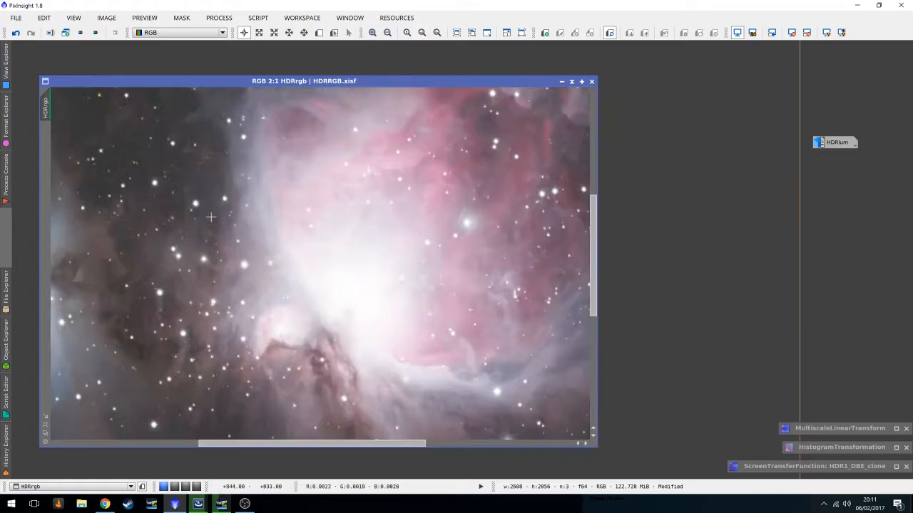
{"action": "scroll", "coordinate": [228, 224], "scroll_direction": "down", "scroll_amount": 2}
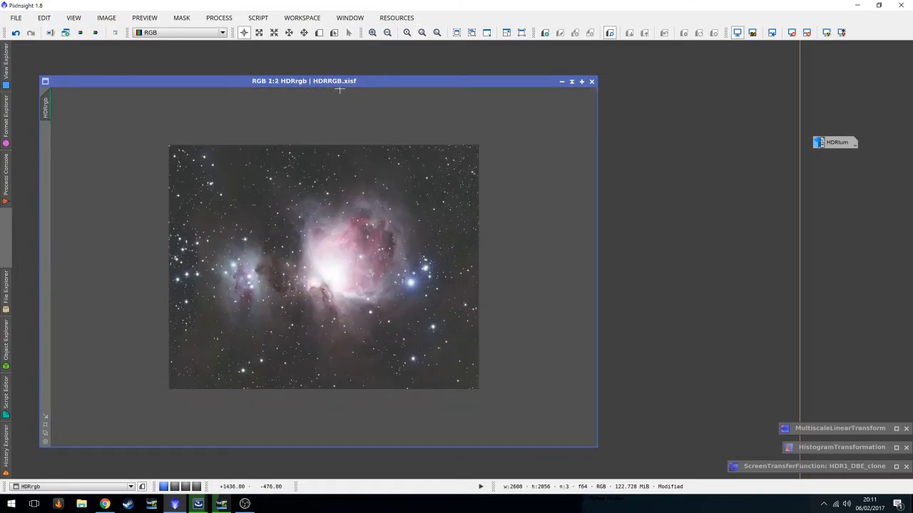
{"action": "scroll", "coordinate": [309, 207], "scroll_direction": "down", "scroll_amount": 1}
{"action": "scroll", "coordinate": [310, 206], "scroll_direction": "up", "scroll_amount": 2}
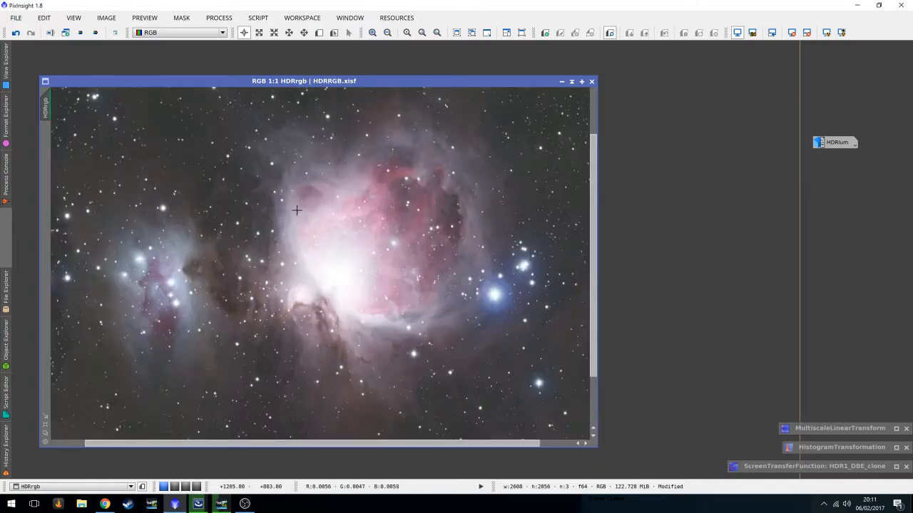
{"action": "scroll", "coordinate": [298, 207], "scroll_direction": "down", "scroll_amount": 1}
{"action": "left_click", "coordinate": [45, 416]}
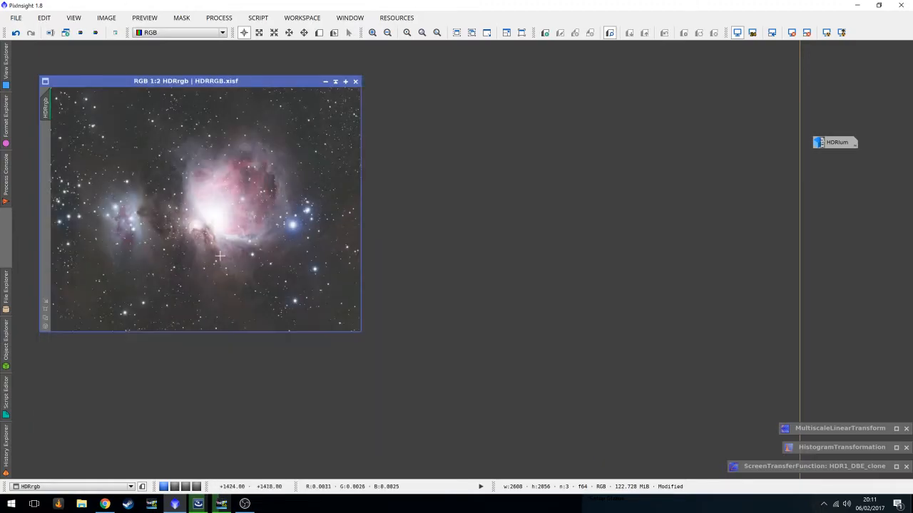
{"action": "left_click_drag", "start_coordinate": [163, 81], "coordinate": [169, 81]}
{"action": "left_click_drag", "start_coordinate": [54, 109], "coordinate": [438, 175]}
{"action": "left_click_drag", "start_coordinate": [572, 163], "coordinate": [532, 81]}
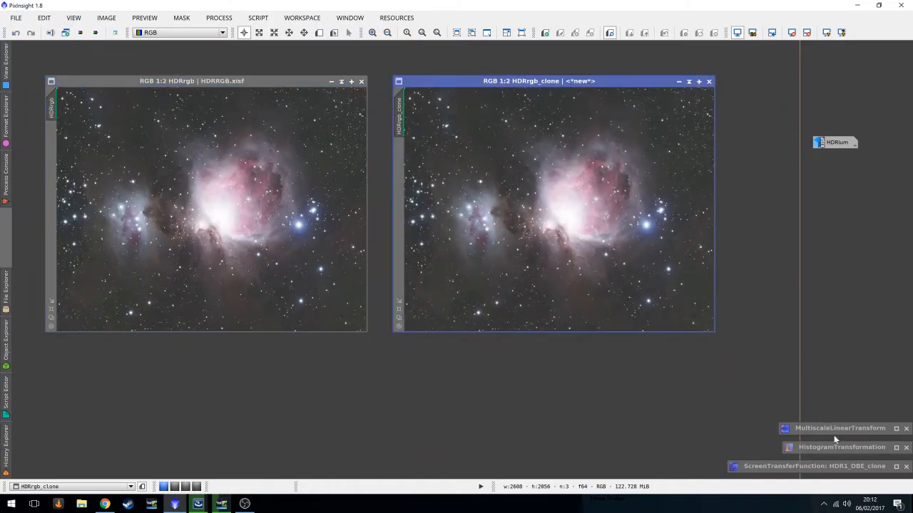
Step: Copy the ScreenTransferFunction stretch of HDRrgb_clone into HistogramTransformation and make the histogram track the active view
{"action": "double_click", "coordinate": [816, 468]}
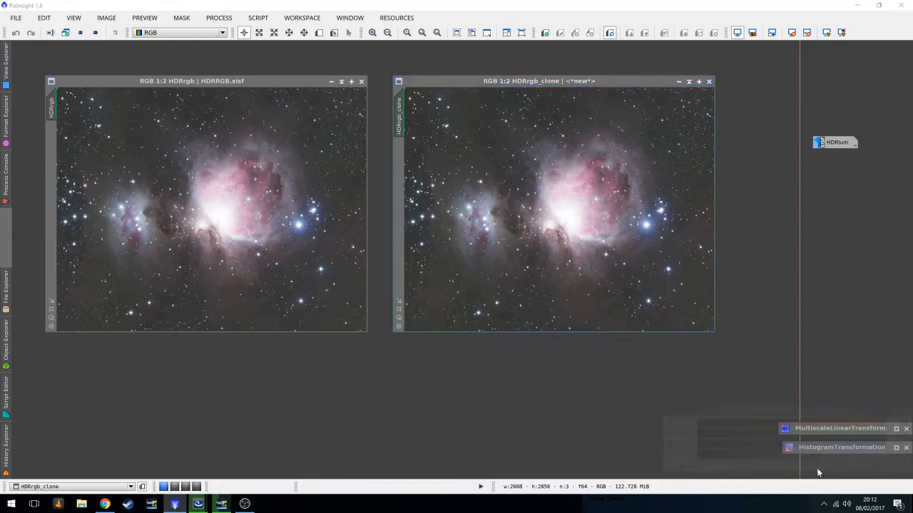
{"action": "double_click", "coordinate": [816, 447]}
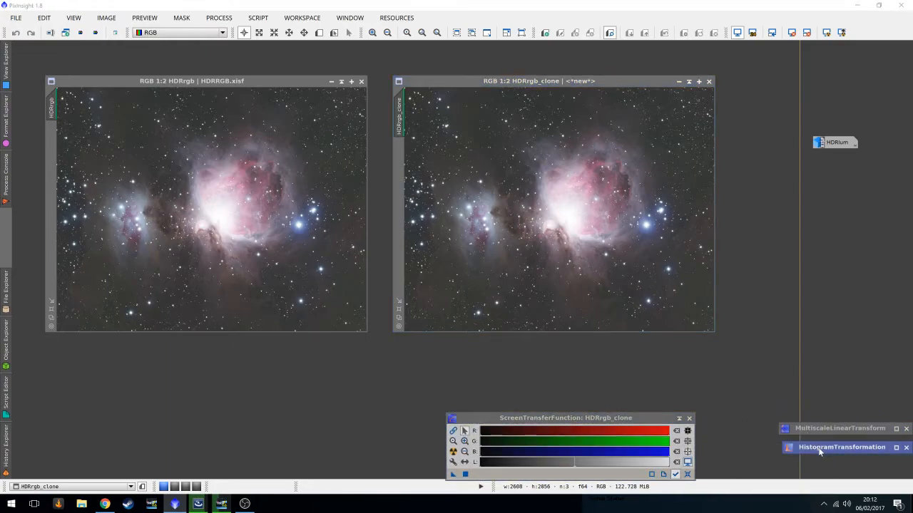
{"action": "left_click_drag", "start_coordinate": [452, 474], "coordinate": [745, 403]}
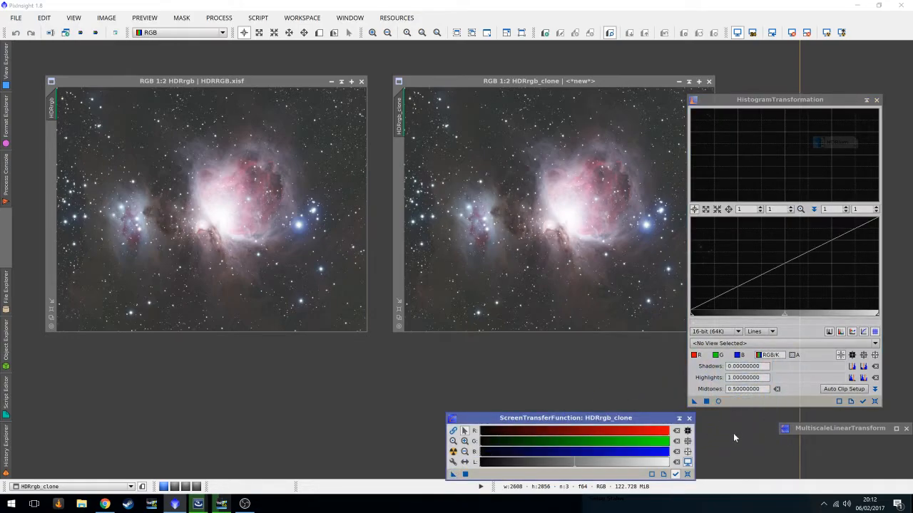
{"action": "left_click", "coordinate": [864, 401]}
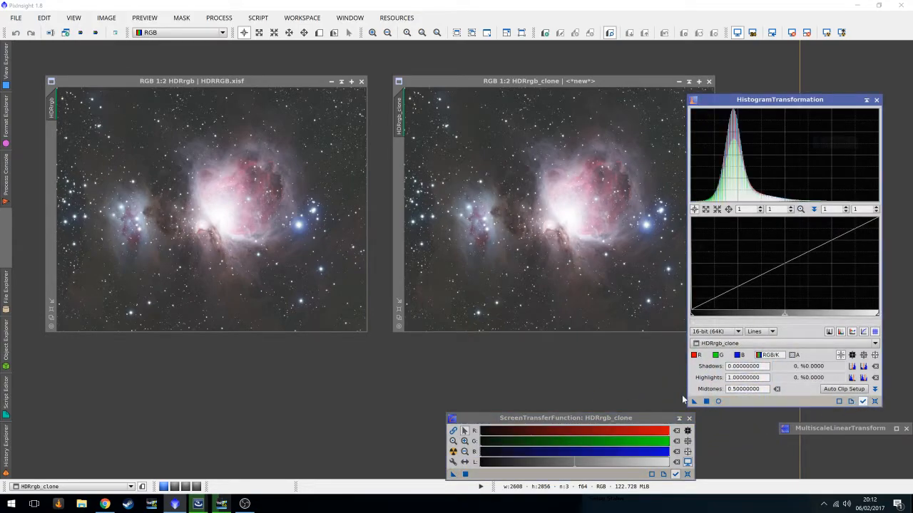
Step: Apply HistogramTransformation to HDRrgb_clone, collapse both process windows, and reset the clone's screen stretch
{"action": "left_click_drag", "start_coordinate": [693, 401], "coordinate": [540, 257]}
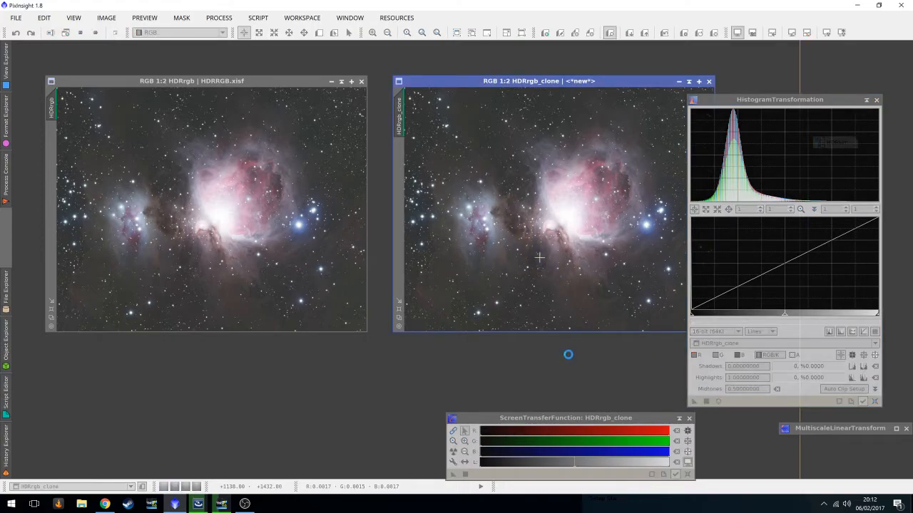
{"action": "left_click", "coordinate": [866, 100]}
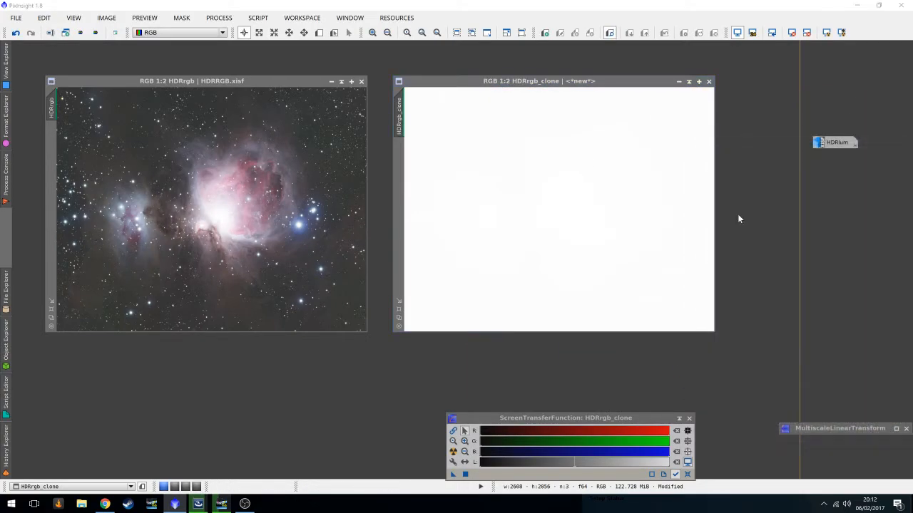
{"action": "left_click", "coordinate": [679, 419]}
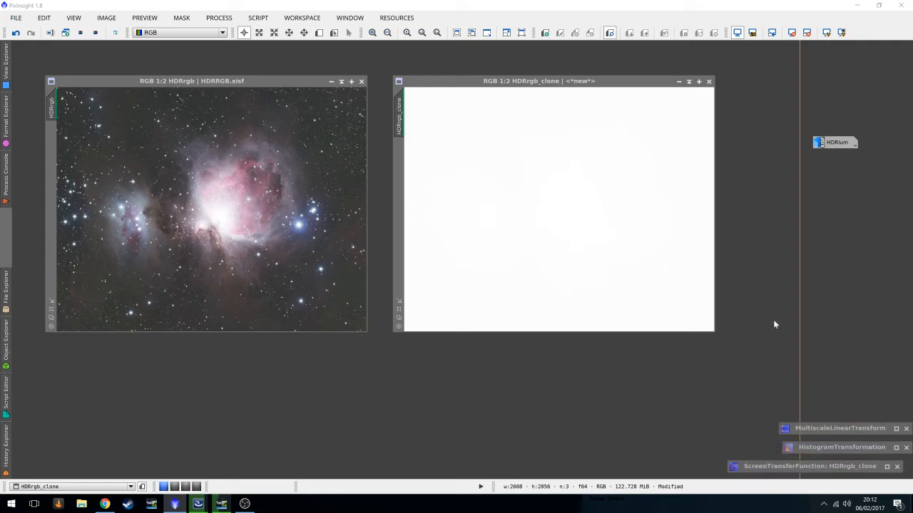
{"action": "left_click", "coordinate": [807, 32]}
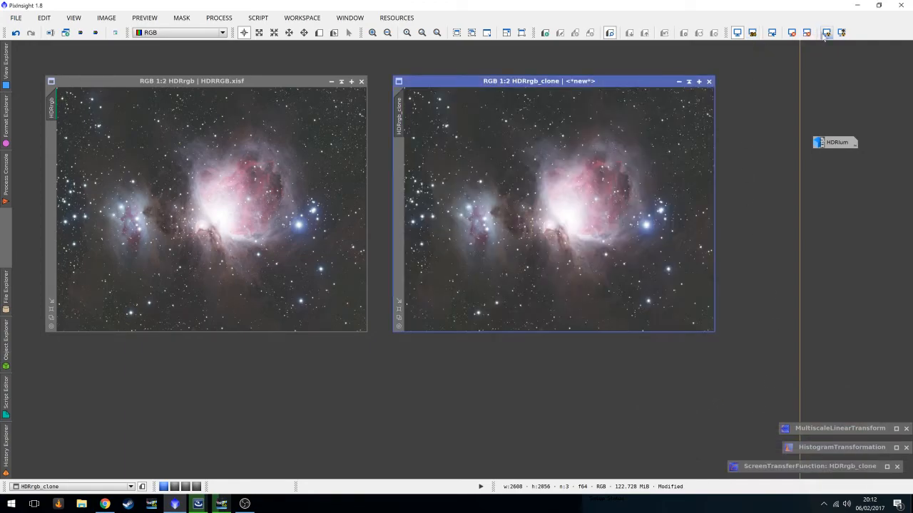
Step: Mask HDRrgb with the stretched HDRrgb_clone and invert the mask so the bright nebula is protected
{"action": "mouse_move", "coordinate": [402, 112]}
{"action": "left_mouse_down"}
{"action": "mouse_move", "coordinate": [78, 206]}
{"action": "mouse_move", "coordinate": [51, 128]}
{"action": "left_mouse_up"}
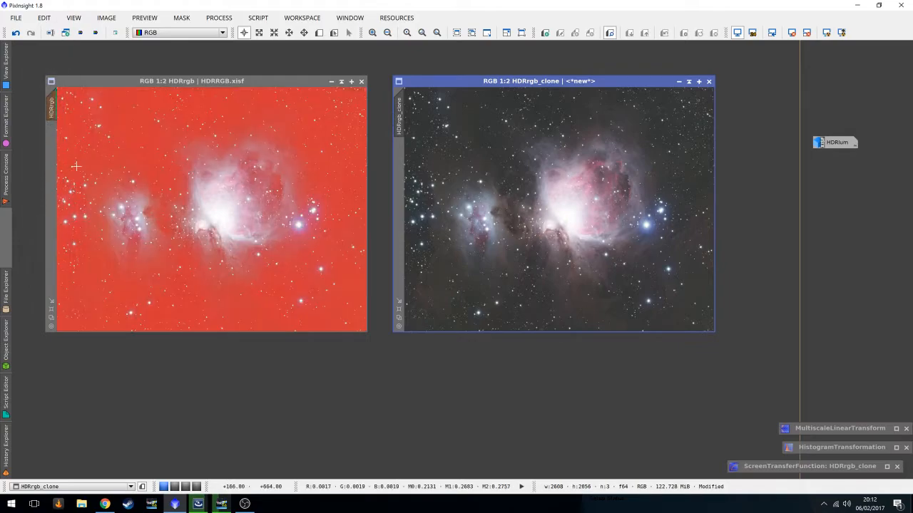
{"action": "left_click", "coordinate": [182, 18]}
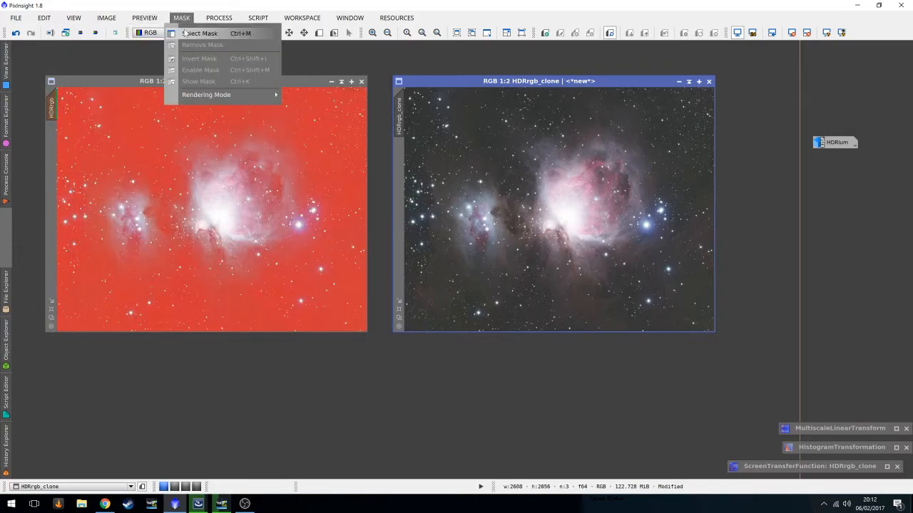
{"action": "left_click", "coordinate": [125, 79]}
{"action": "left_click", "coordinate": [181, 17]}
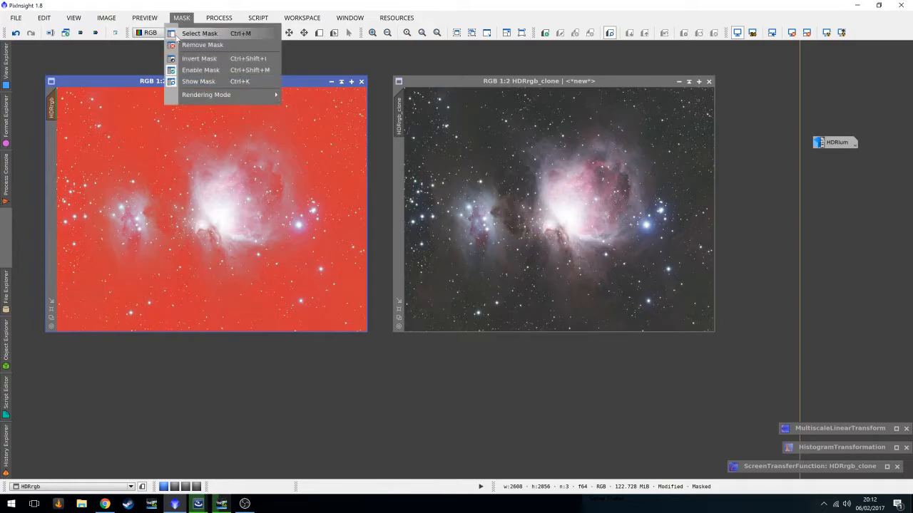
{"action": "left_click", "coordinate": [199, 59]}
Step: Minimize HDRrgb_clone and park its icon below the HDRlum icon
{"action": "left_click", "coordinate": [672, 84]}
{"action": "left_click", "coordinate": [678, 82]}
{"action": "left_click_drag", "start_coordinate": [584, 209], "coordinate": [853, 180]}
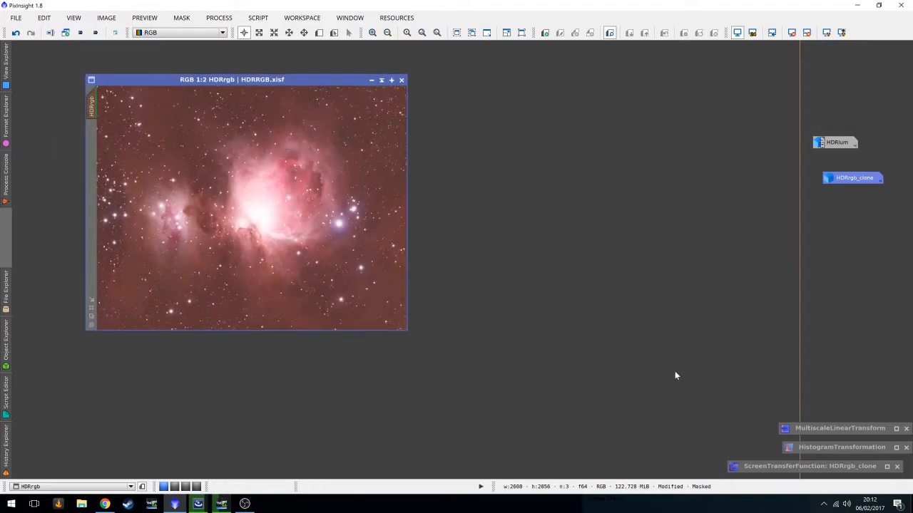
Step: Apply MultiscaleLinearTransform with its existing four-layer noise reduction settings to the masked HDRrgb, then collapse the process window
{"action": "double_click", "coordinate": [813, 428]}
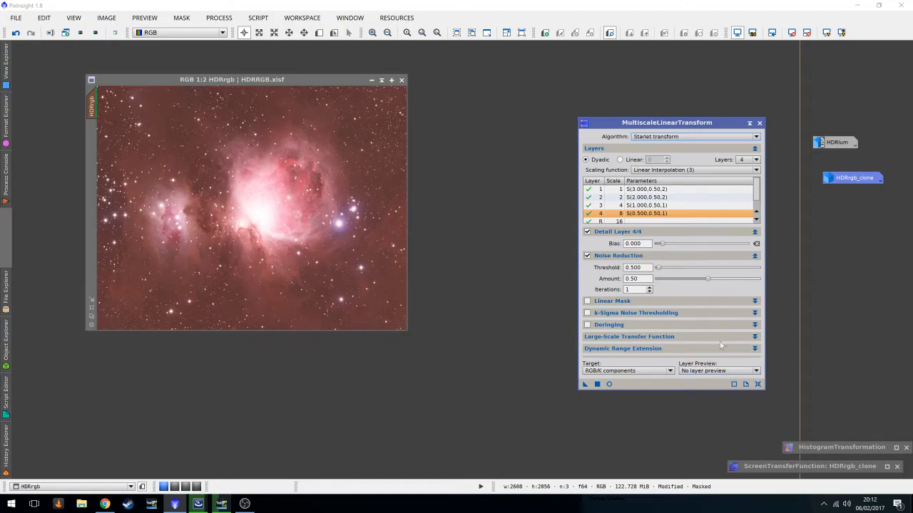
{"action": "left_click_drag", "start_coordinate": [584, 384], "coordinate": [283, 251]}
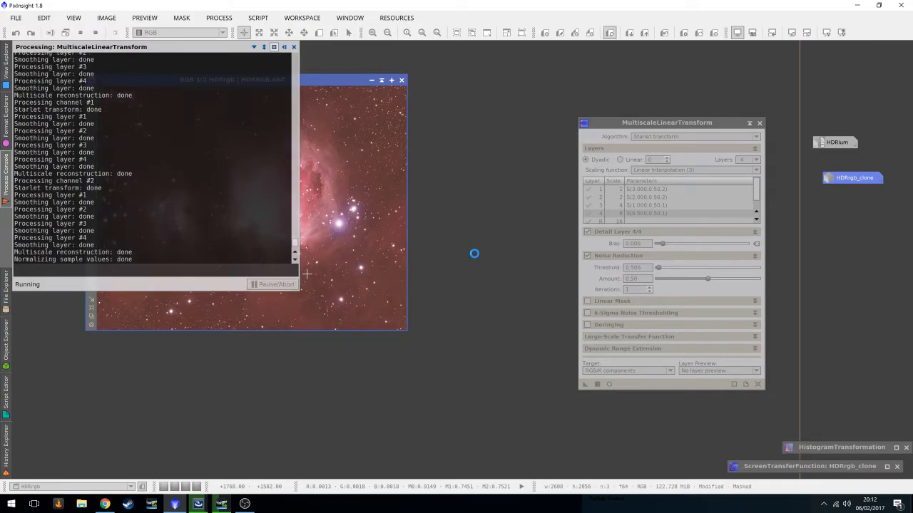
{"action": "left_click", "coordinate": [749, 124]}
Step: Hide the mask overlay on HDRrgb and compare its background up close by undoing and redoing the noise reduction
{"action": "left_click", "coordinate": [182, 17]}
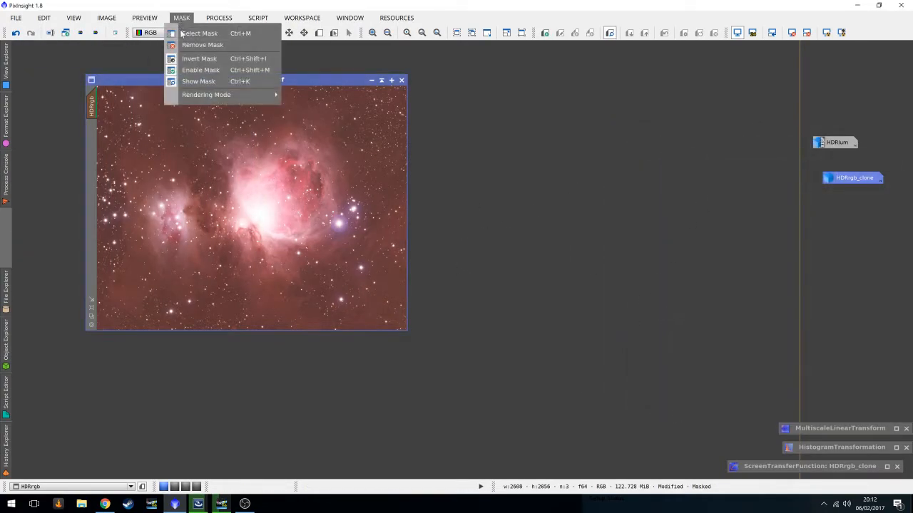
{"action": "left_click", "coordinate": [189, 79]}
{"action": "scroll", "coordinate": [177, 230], "scroll_direction": "up", "scroll_amount": 1}
{"action": "scroll", "coordinate": [178, 230], "scroll_direction": "up", "scroll_amount": 2}
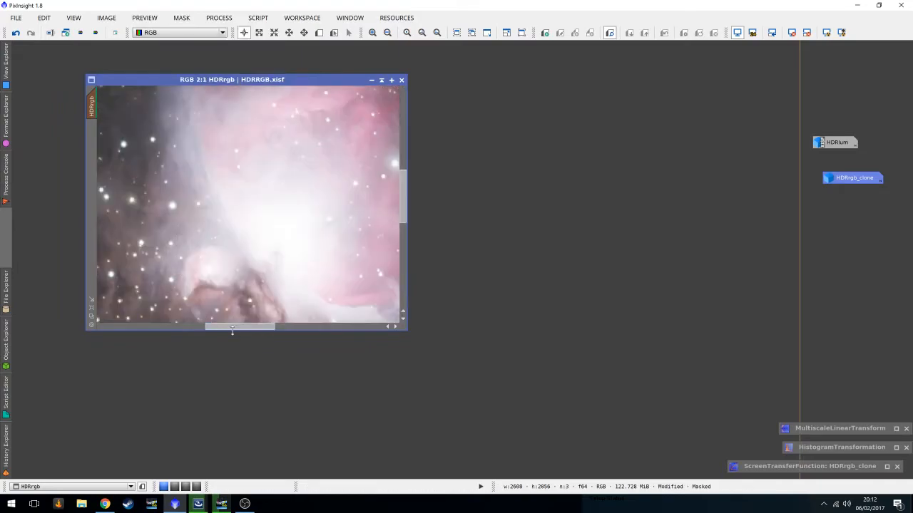
{"action": "left_click_drag", "start_coordinate": [189, 326], "coordinate": [77, 325]}
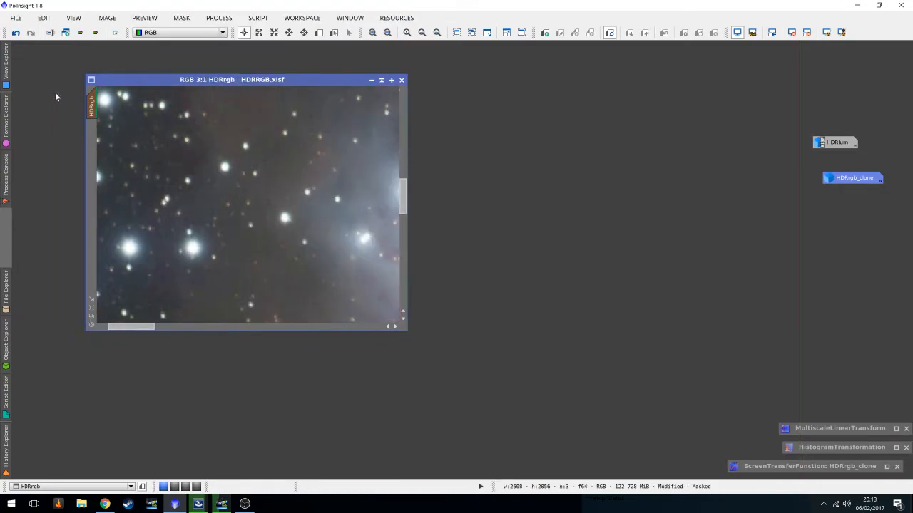
{"action": "left_click", "coordinate": [16, 32]}
{"action": "scroll", "coordinate": [200, 188], "scroll_direction": "up", "scroll_amount": 2}
{"action": "scroll", "coordinate": [197, 206], "scroll_direction": "up", "scroll_amount": 5}
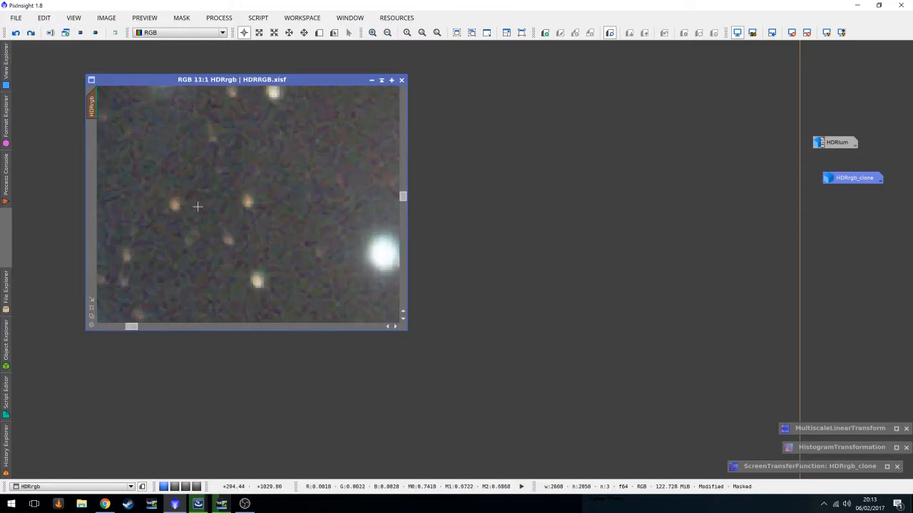
{"action": "left_click", "coordinate": [32, 34]}
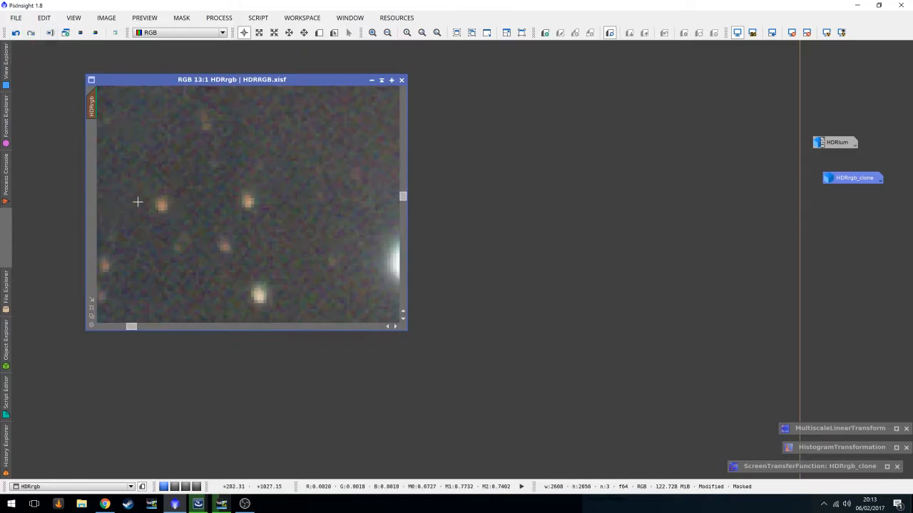
{"action": "scroll", "coordinate": [239, 239], "scroll_direction": "down", "scroll_amount": 15}
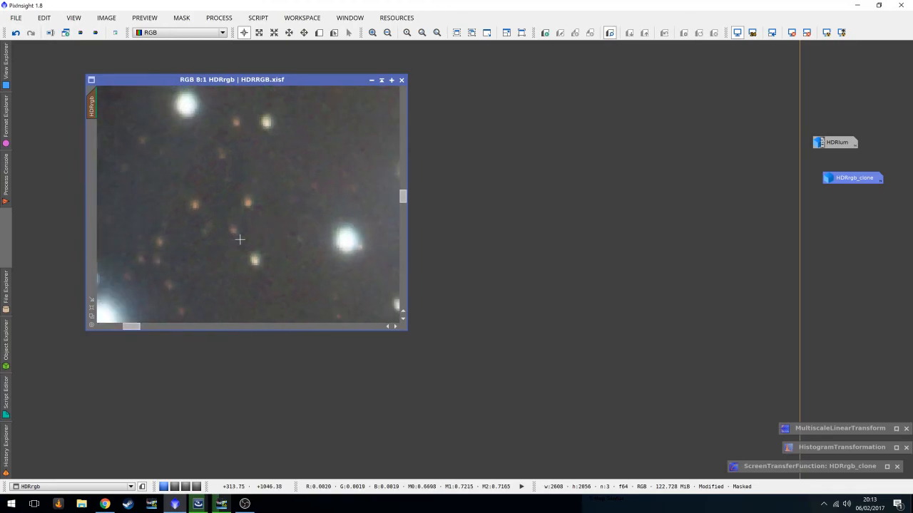
{"action": "scroll", "coordinate": [241, 238], "scroll_direction": "up", "scroll_amount": 1}
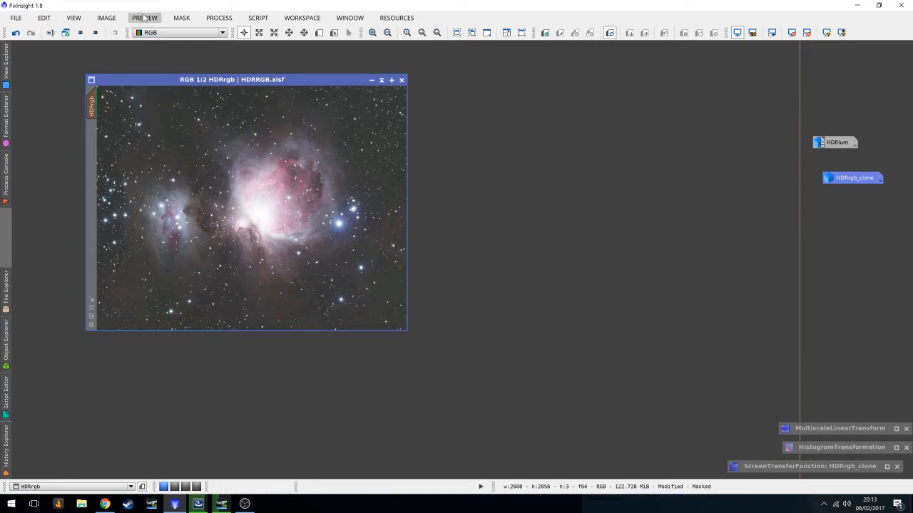
Step: Remove the mask from HDRrgb and recompute its automatic screen stretch
{"action": "left_click", "coordinate": [183, 20]}
{"action": "left_click", "coordinate": [191, 46]}
{"action": "left_click_drag", "start_coordinate": [206, 86], "coordinate": [234, 99]}
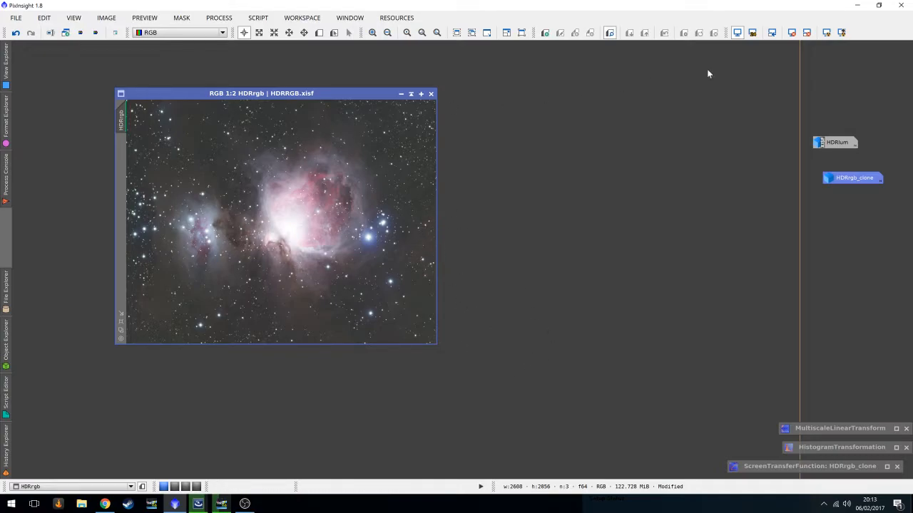
{"action": "left_click", "coordinate": [792, 33]}
{"action": "left_click", "coordinate": [826, 33]}
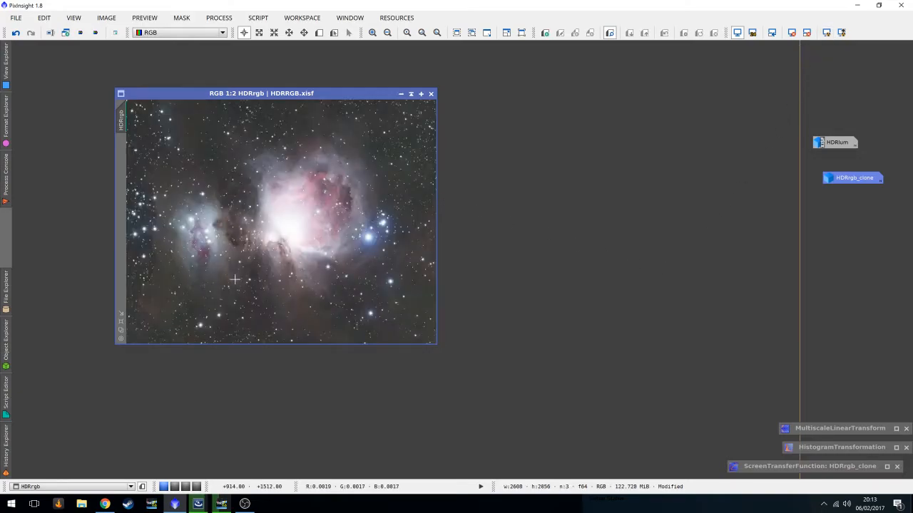
{"action": "left_click_drag", "start_coordinate": [282, 103], "coordinate": [242, 105]}
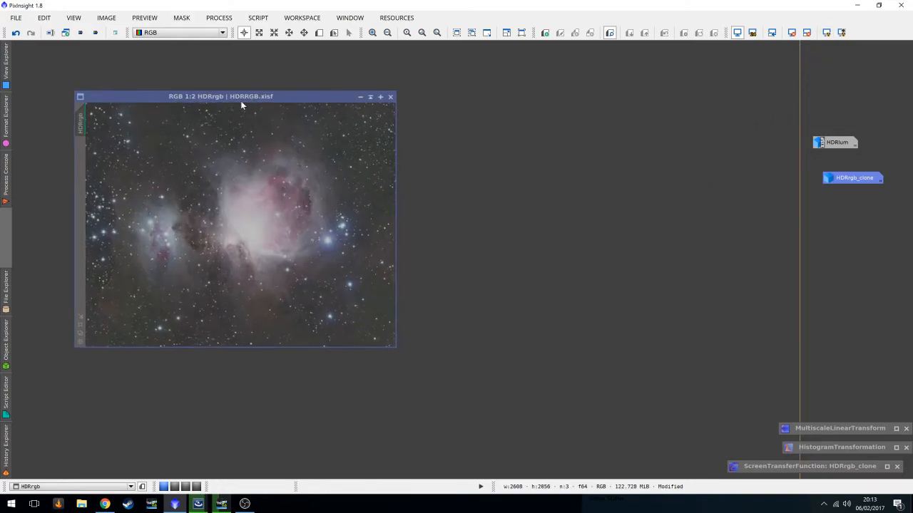
Step: Reopen HistogramTransformation and reset it, then arrange it above the reopened ScreenTransferFunction window
{"action": "double_click", "coordinate": [811, 449]}
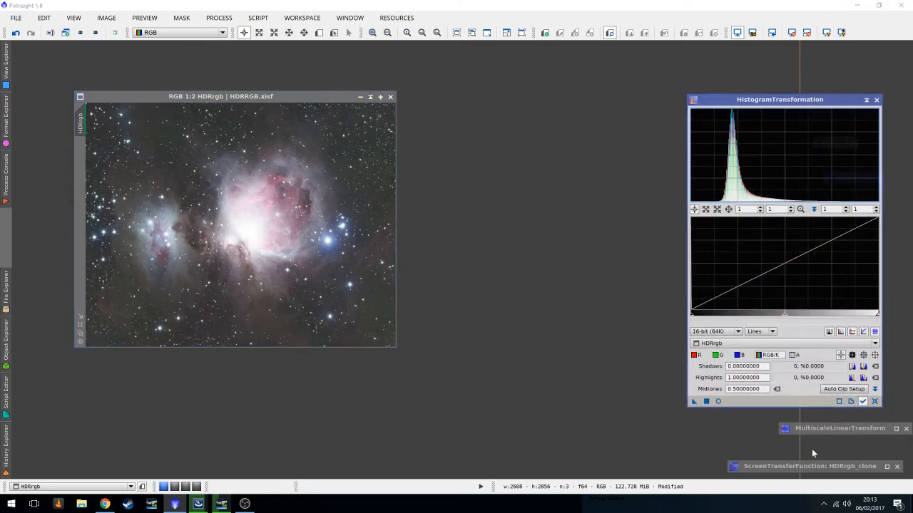
{"action": "left_click", "coordinate": [875, 402]}
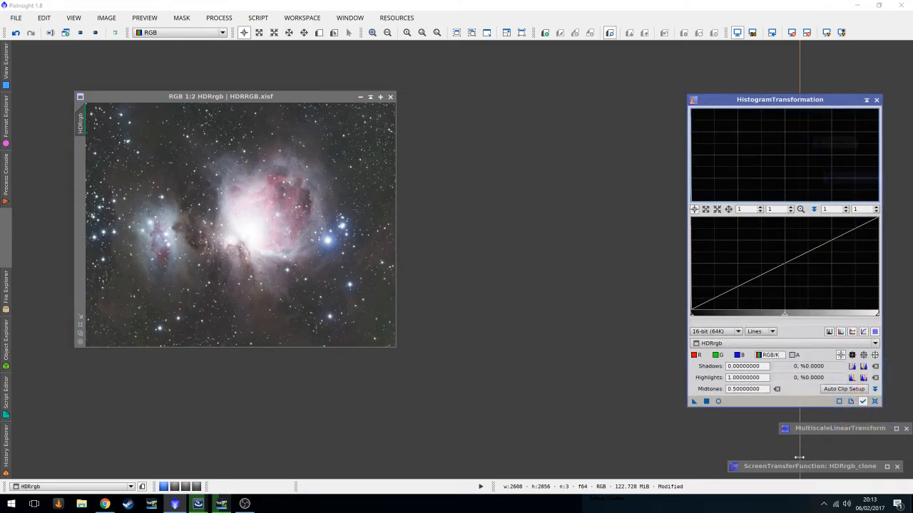
{"action": "double_click", "coordinate": [796, 467]}
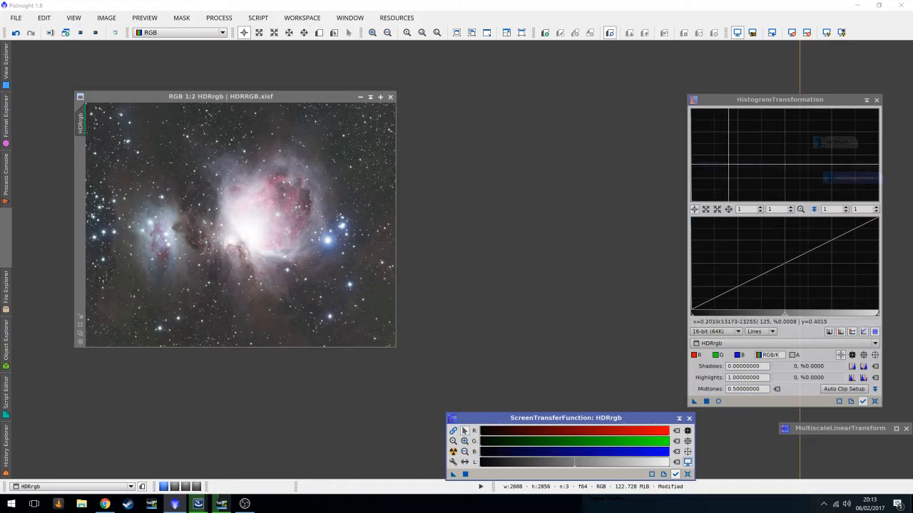
{"action": "left_click_drag", "start_coordinate": [764, 105], "coordinate": [659, 81]}
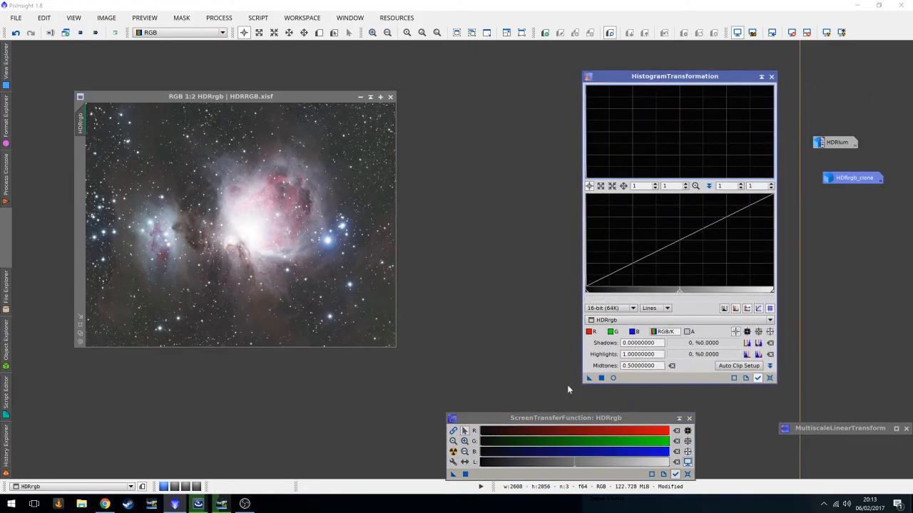
{"action": "left_click_drag", "start_coordinate": [567, 420], "coordinate": [603, 409]}
Step: Copy the HDRrgb screen stretch into HistogramTransformation, apply it to HDRrgb, and reset the image's screen stretch
{"action": "left_click_drag", "start_coordinate": [489, 464], "coordinate": [664, 382]}
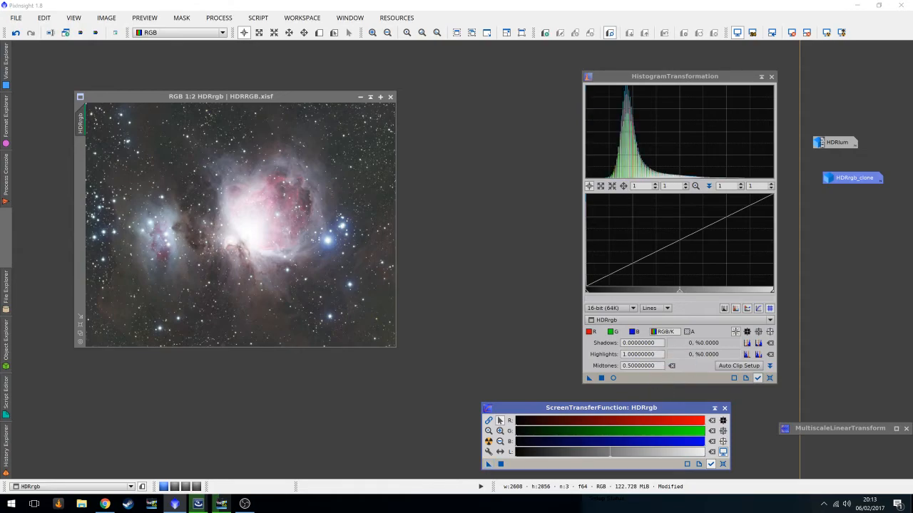
{"action": "left_click_drag", "start_coordinate": [589, 381], "coordinate": [295, 228]}
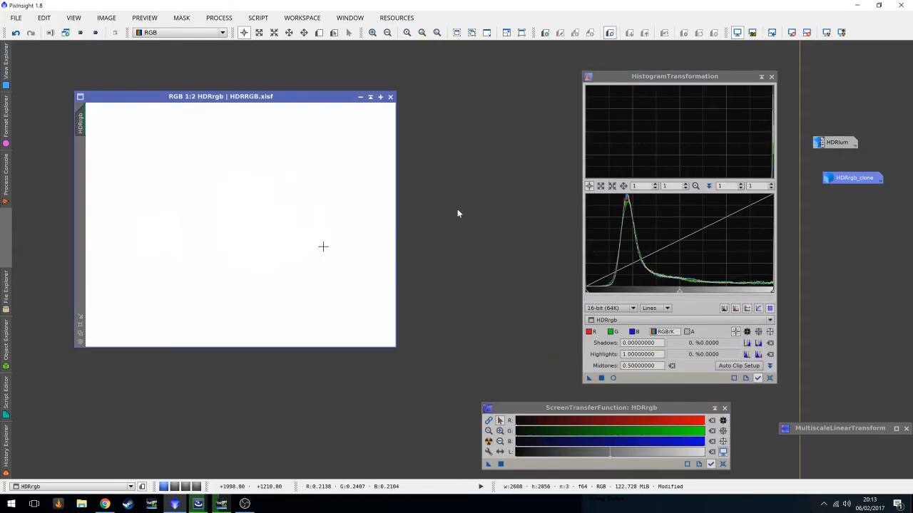
{"action": "left_click", "coordinate": [806, 32]}
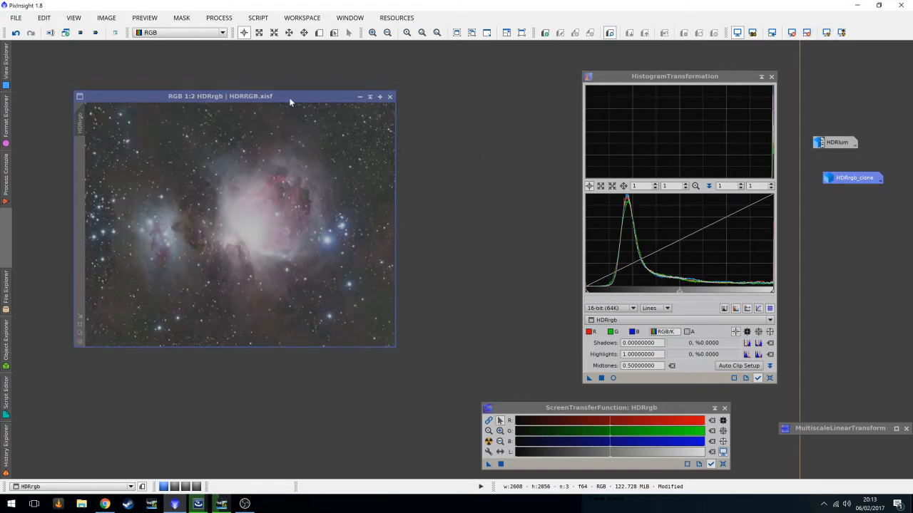
Step: Minimize the stretched HDRrgb image and park its icon in the lower part of the workspace
{"action": "left_click_drag", "start_coordinate": [291, 98], "coordinate": [244, 68]}
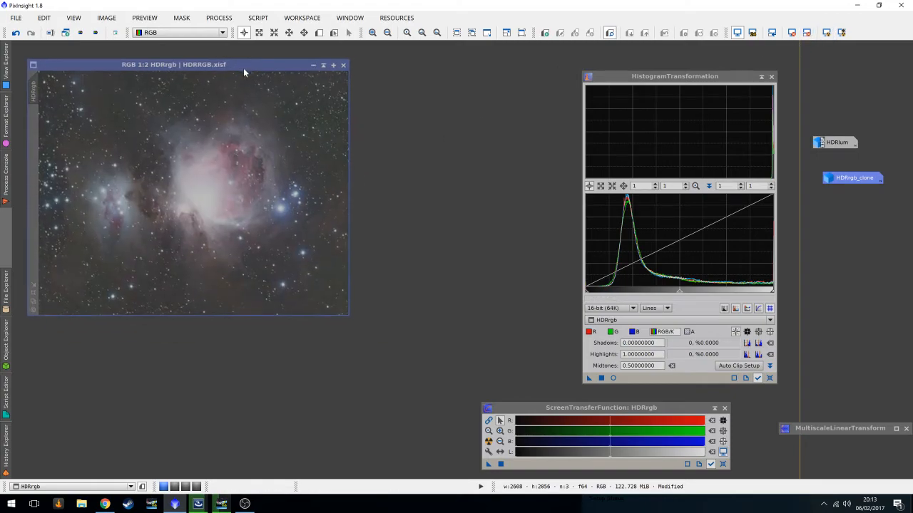
{"action": "left_click", "coordinate": [312, 66]}
{"action": "left_click_drag", "start_coordinate": [203, 197], "coordinate": [96, 431]}
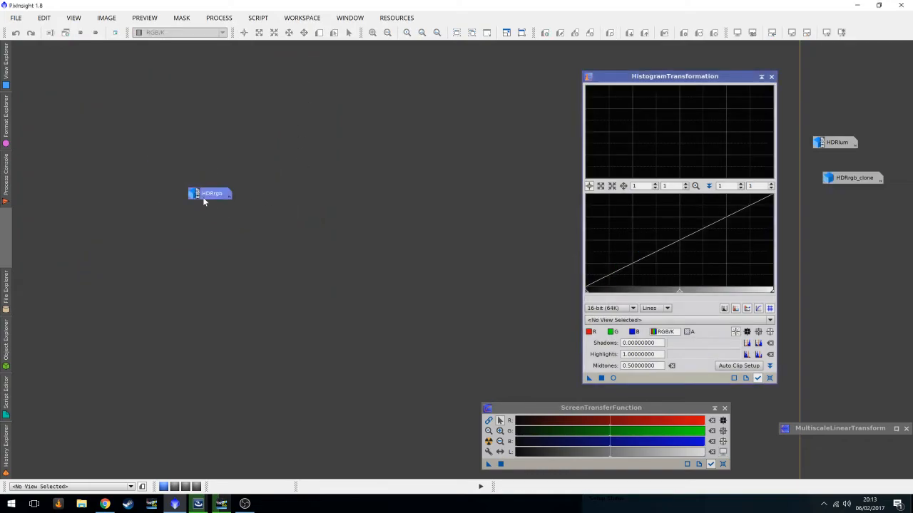
Step: Restore the HDRlum image and replace its screen stretch with a fresh auto-stretch
{"action": "double_click", "coordinate": [836, 145]}
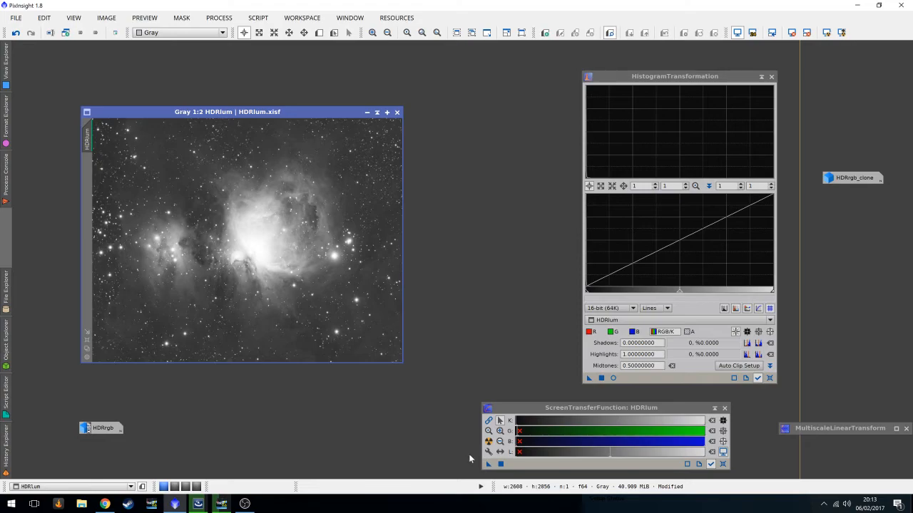
{"action": "left_click", "coordinate": [806, 33]}
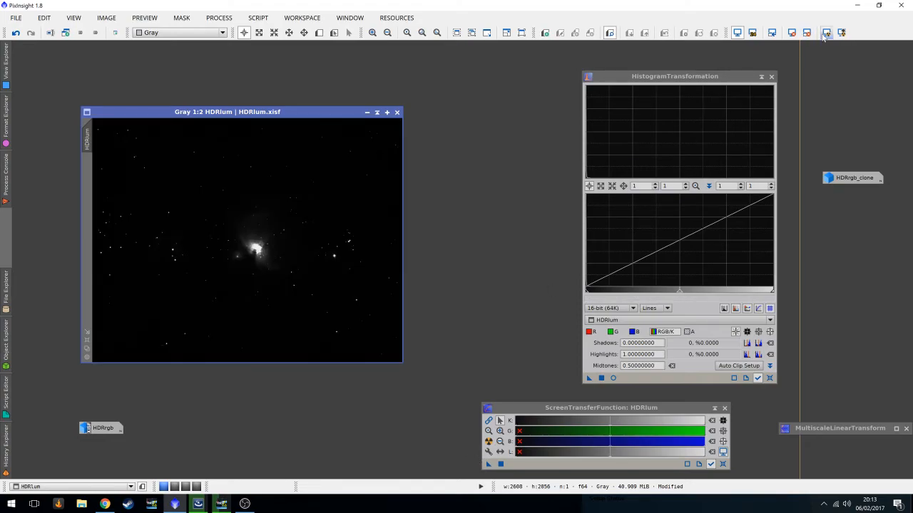
{"action": "left_click", "coordinate": [825, 33]}
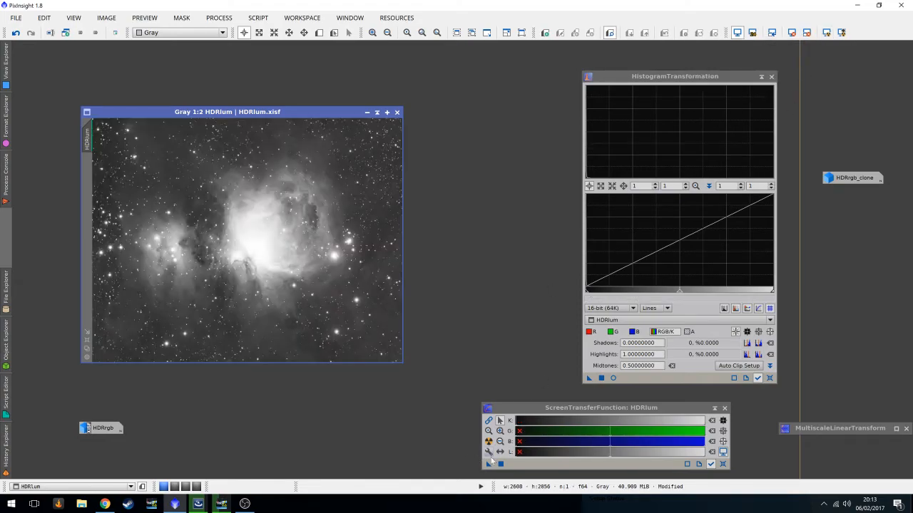
Step: Copy the HDRlum screen stretch into HistogramTransformation, apply it to HDRlum, close ScreenTransferFunction, and reset the image's screen stretch
{"action": "left_click_drag", "start_coordinate": [488, 464], "coordinate": [658, 379]}
{"action": "left_click_drag", "start_coordinate": [589, 378], "coordinate": [342, 291]}
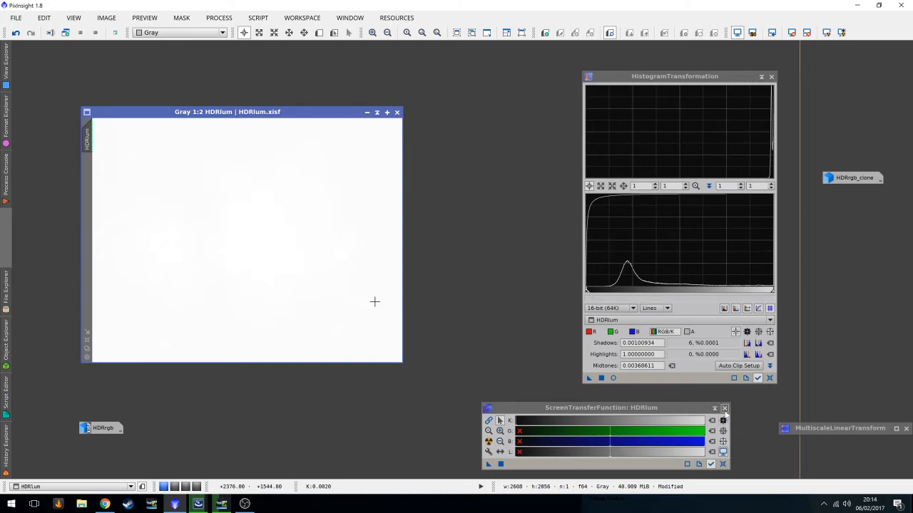
{"action": "left_click", "coordinate": [724, 409]}
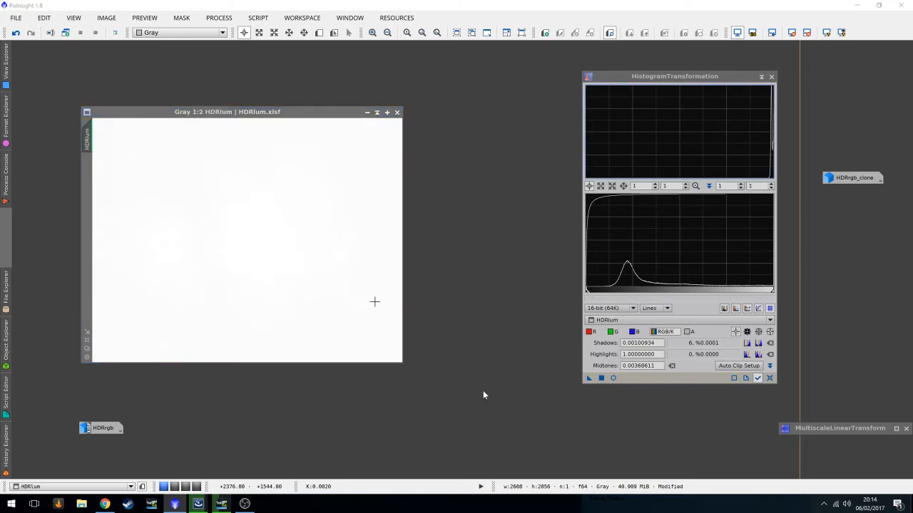
{"action": "left_click", "coordinate": [808, 33]}
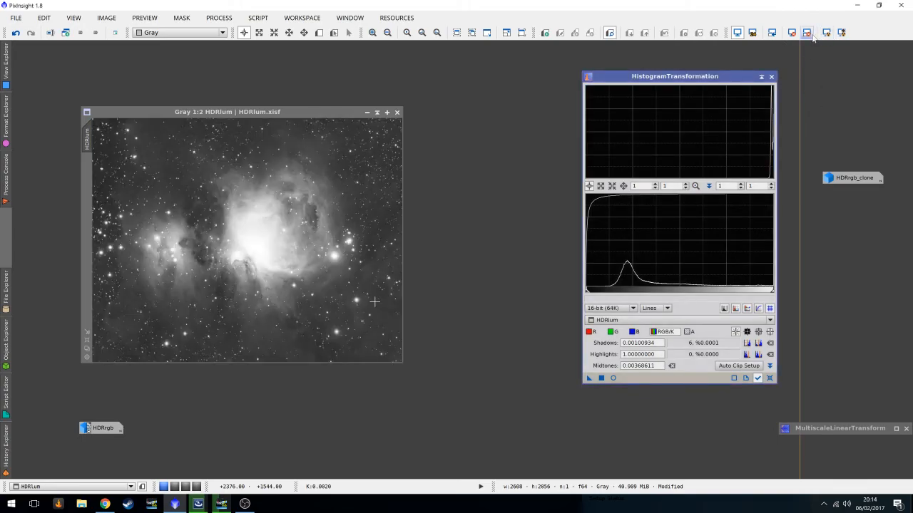
Step: Collapse HistogramTransformation, restore HDRrgb, and line up the HDRrgb and HDRlum windows side by side
{"action": "left_click_drag", "start_coordinate": [731, 85], "coordinate": [685, 96]}
{"action": "left_click", "coordinate": [710, 97]}
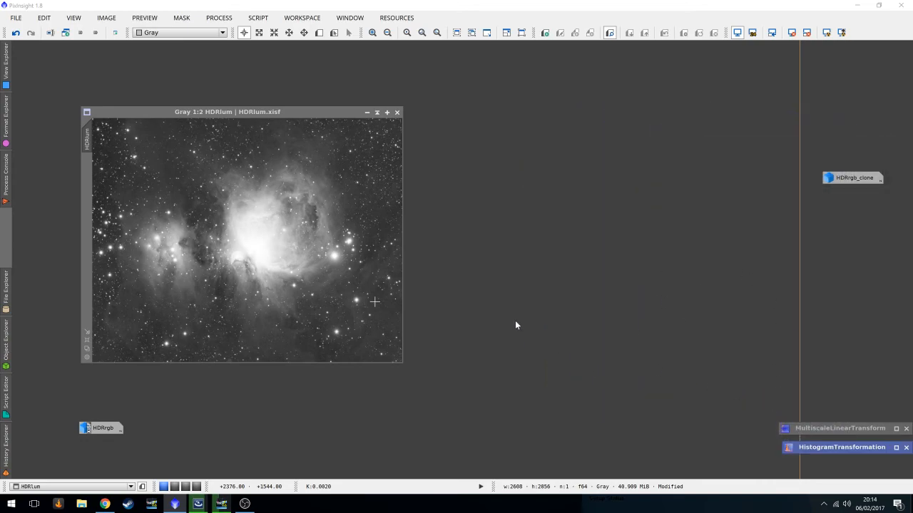
{"action": "mouse_move", "coordinate": [288, 113]}
{"action": "left_mouse_down"}
{"action": "mouse_move", "coordinate": [676, 108]}
{"action": "mouse_move", "coordinate": [639, 131]}
{"action": "left_mouse_up"}
{"action": "double_click", "coordinate": [103, 429]}
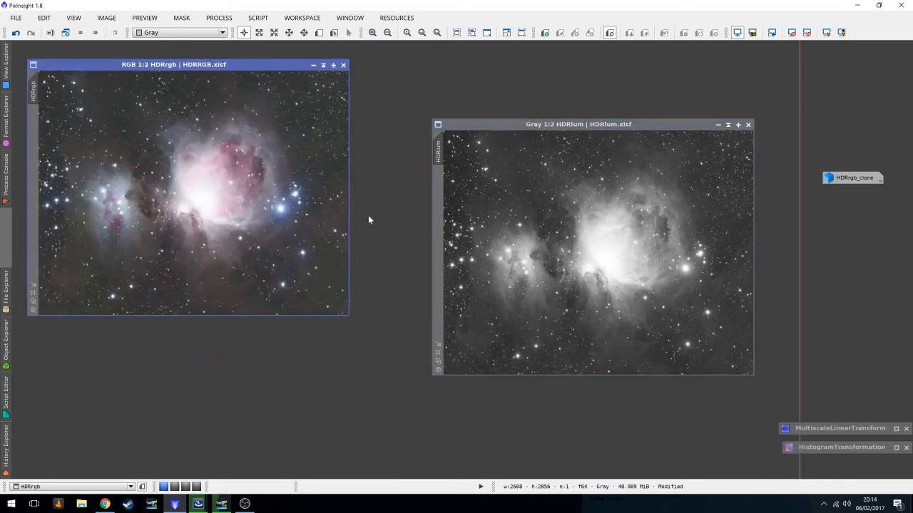
{"action": "left_click_drag", "start_coordinate": [235, 65], "coordinate": [293, 126]}
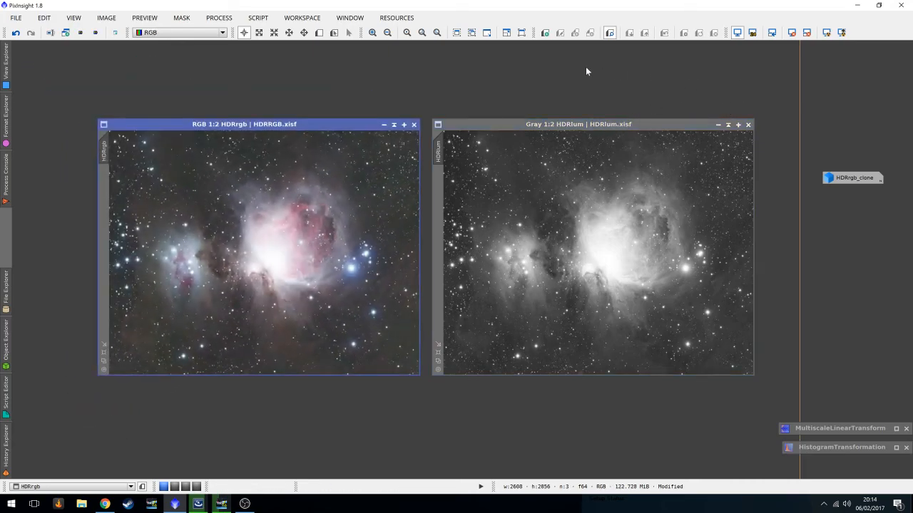